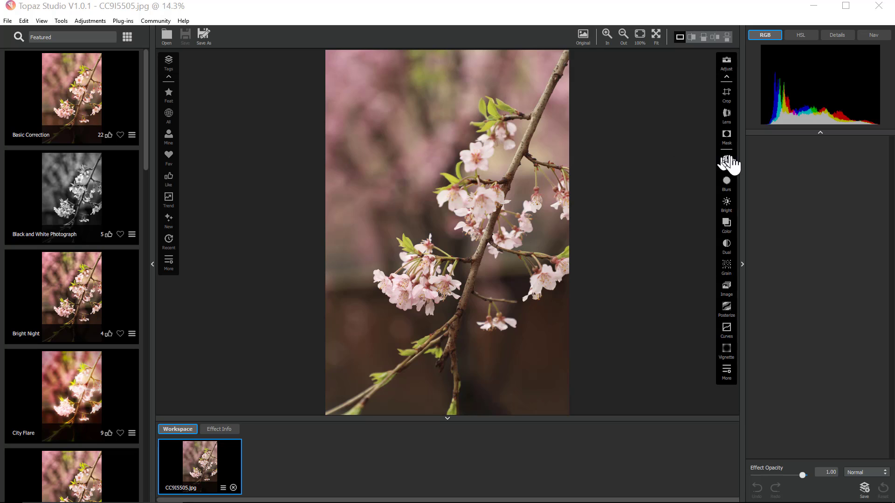
- Apply the Basic Correction effect to the photo and raise its Basic Adjustment saturation to 0.64
left_click(728, 163)
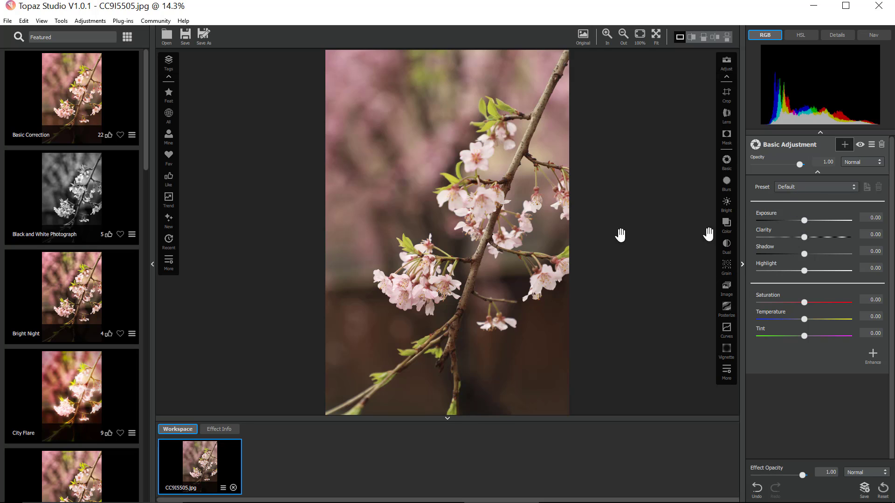
left_click(67, 99)
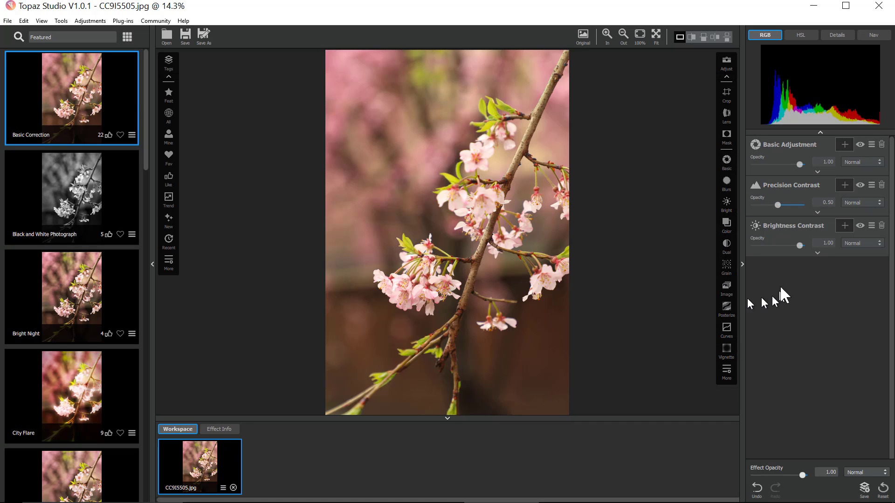
left_click(817, 171)
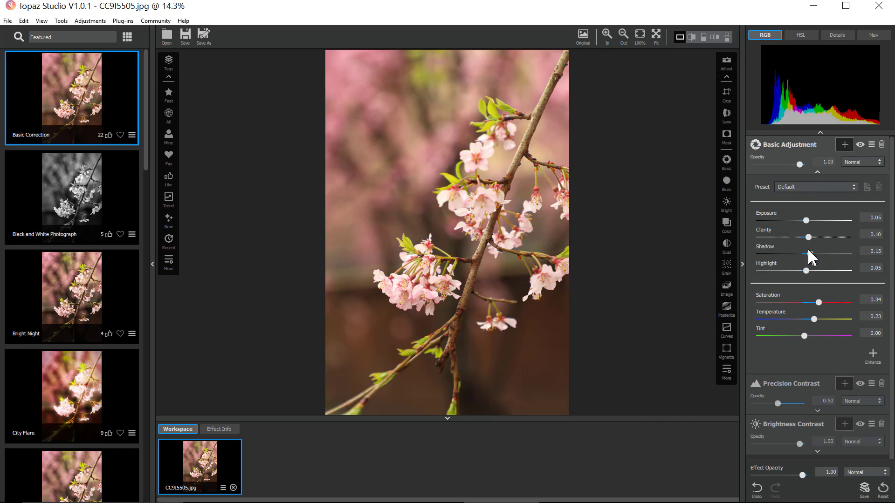
left_click_drag(818, 302, 832, 301)
- Lower the Brightness Contrast saturation to 0.37, collapse the filter, and undo the change
left_click(818, 172)
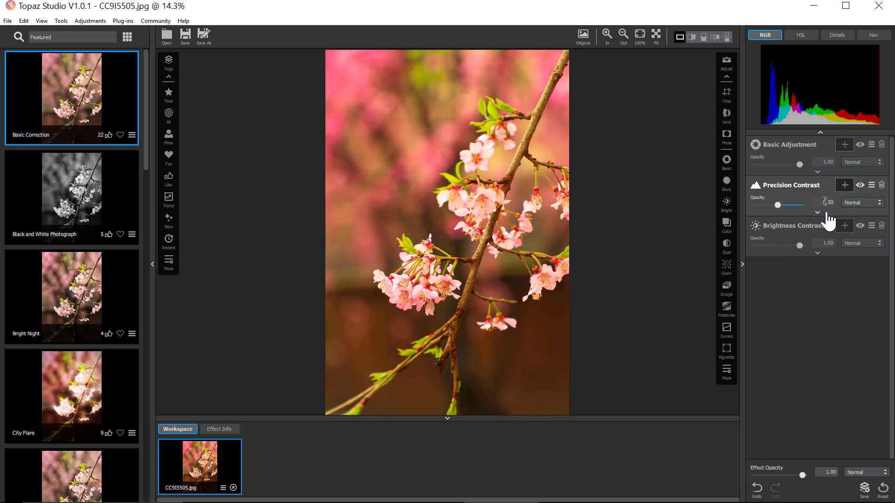
left_click(819, 261)
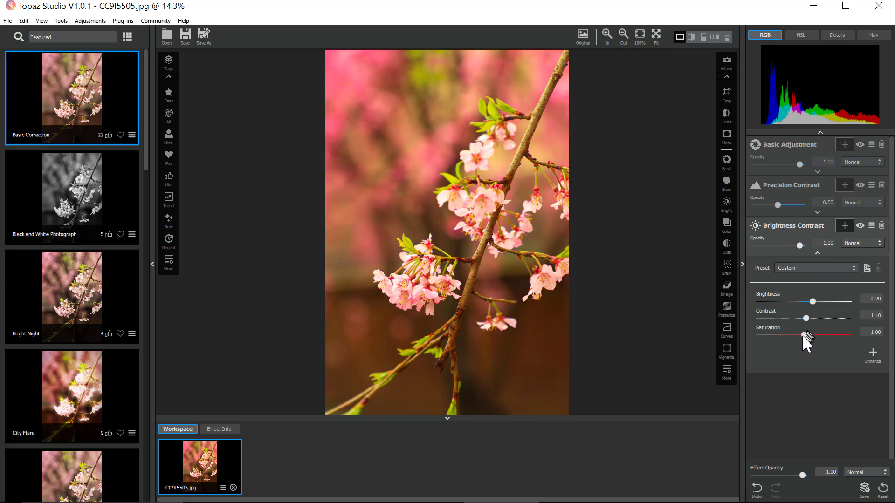
left_click_drag(802, 335, 792, 336)
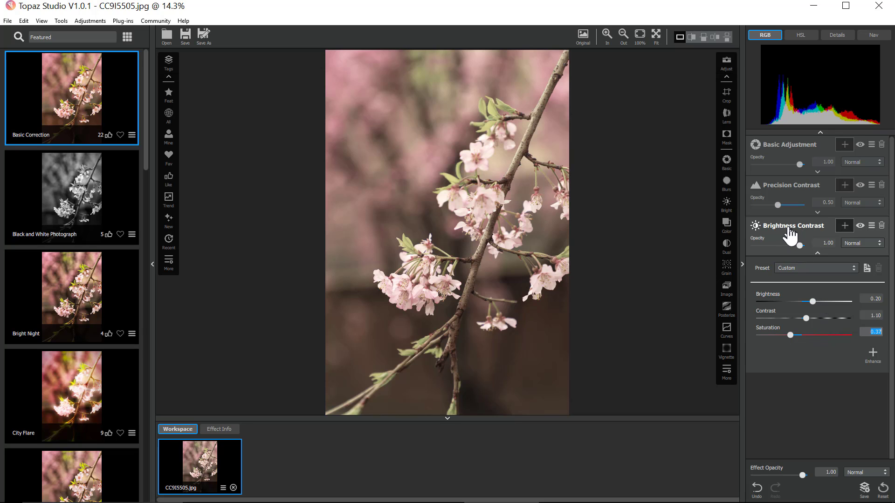
left_click_drag(786, 233, 799, 250)
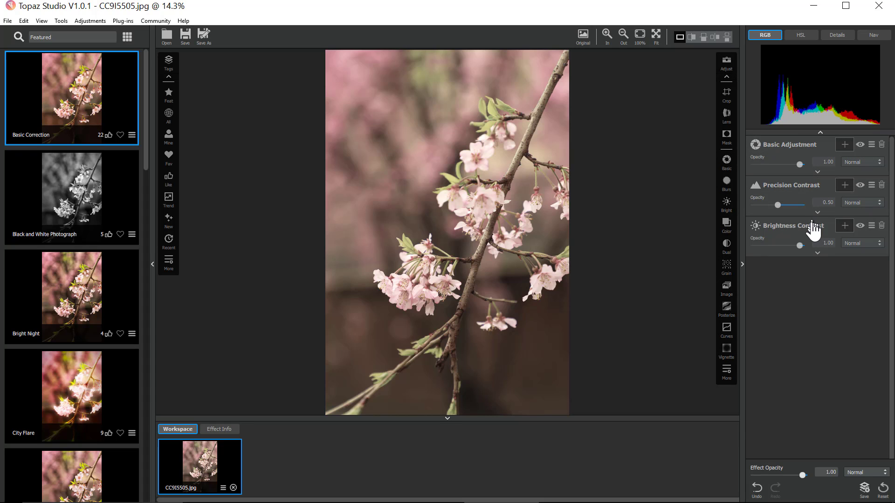
key("ctrl+z")
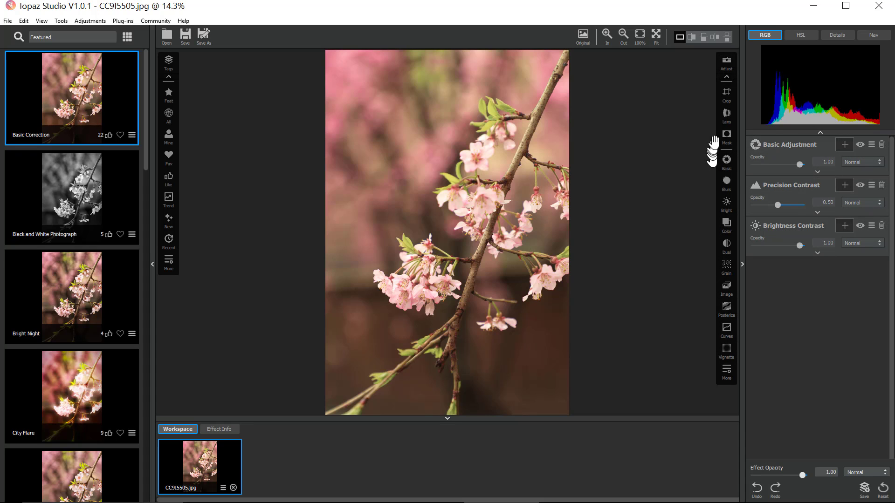
- Add a new Basic Adjustment filter and set its saturation to -1.00
left_click(727, 162)
scroll(849, 272, "down", 2)
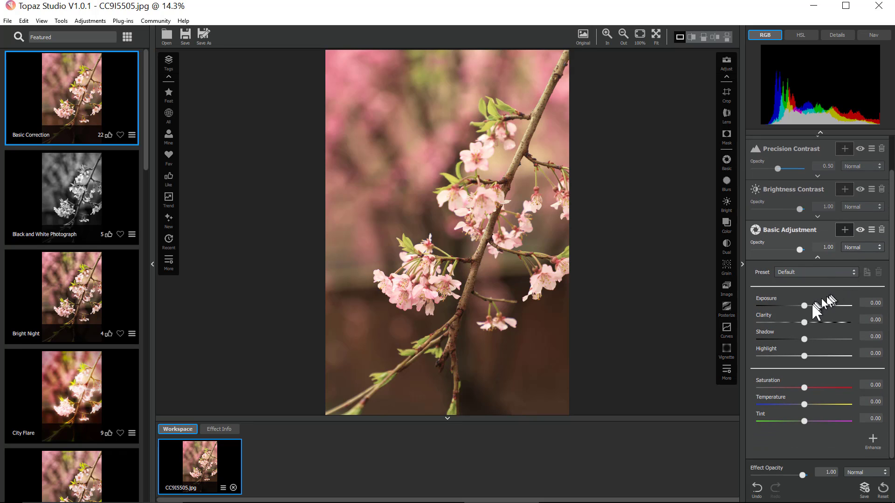
left_click_drag(805, 389, 754, 383)
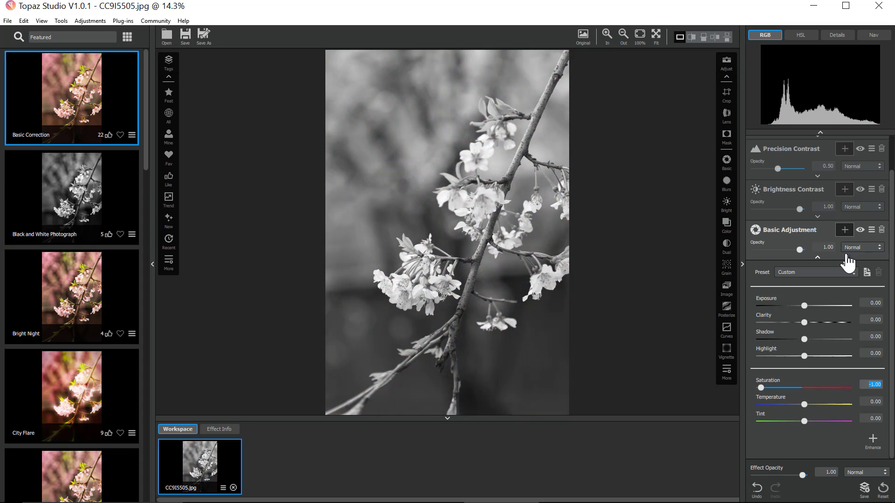
- Add a luminosity selection mask to the new Basic Adjustment filter, trying the brush and mask view options
left_click(846, 233)
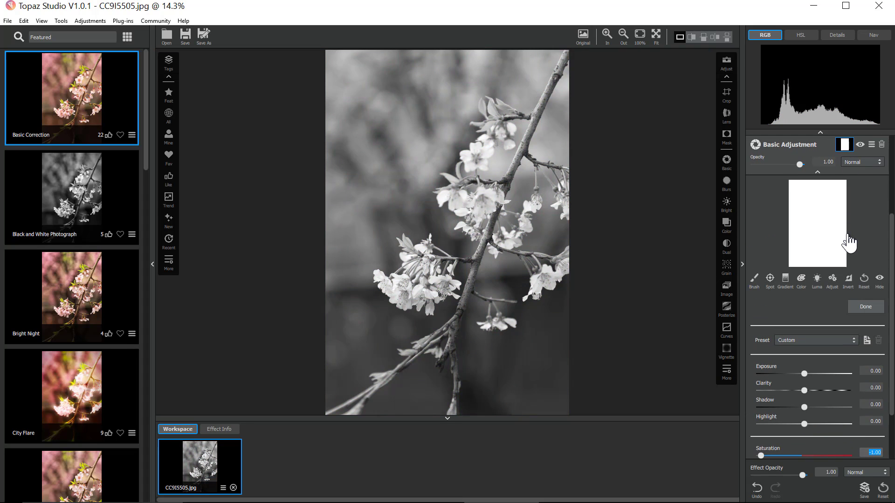
left_click(817, 279)
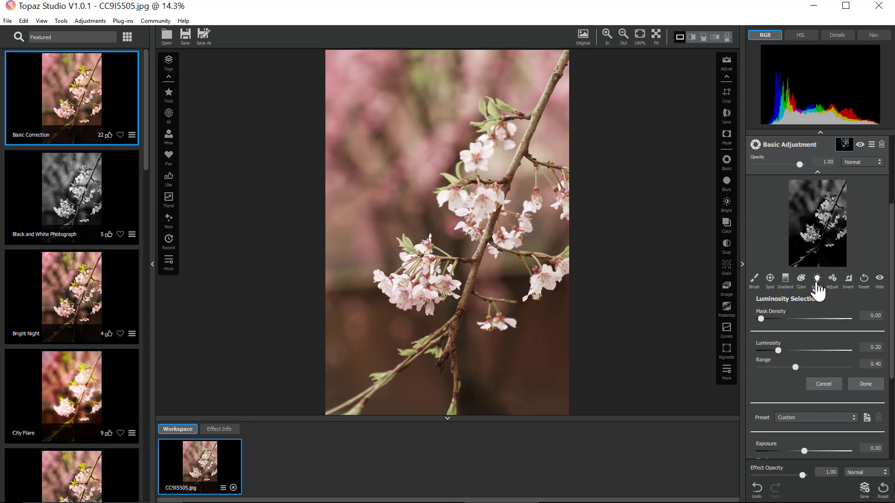
left_click(774, 285)
left_click(756, 285)
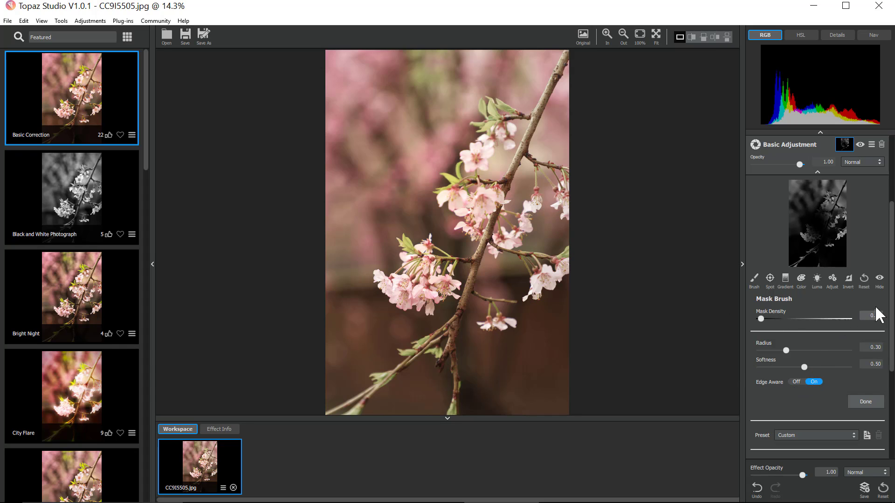
left_click(862, 286)
left_click(820, 287)
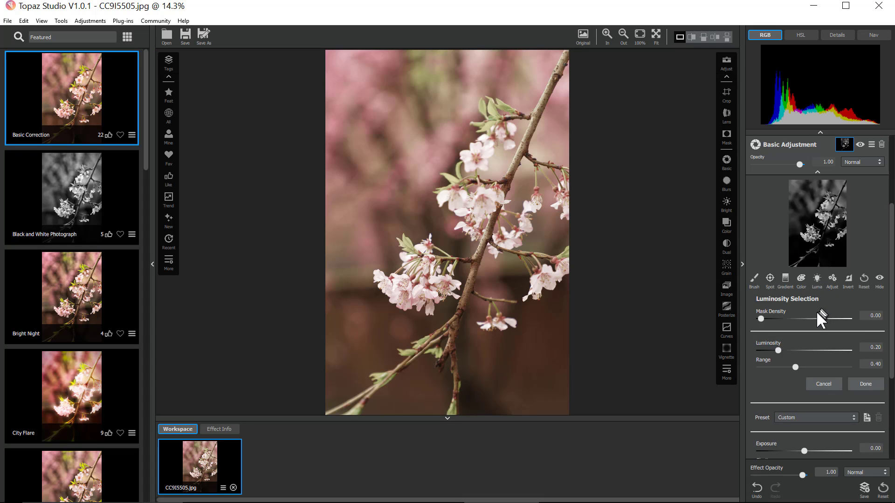
left_click(881, 283)
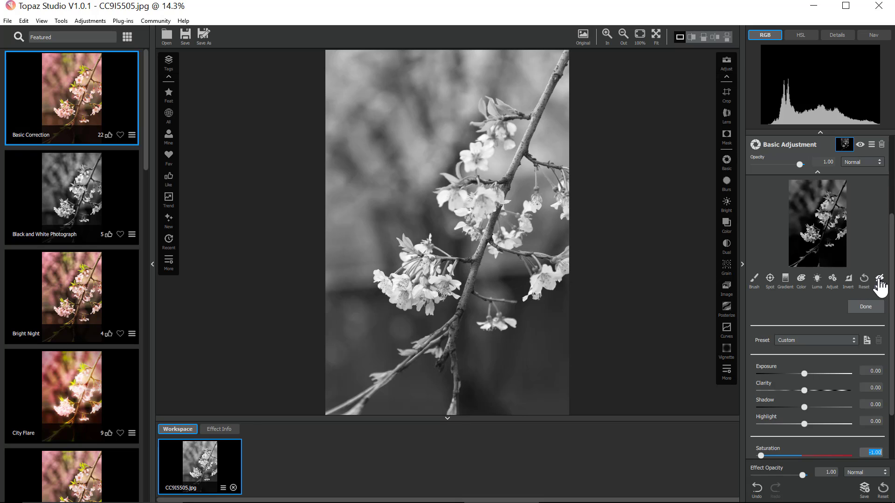
left_click(880, 282)
- Hide and then delete the added Basic Adjustment filter
scroll(872, 234, "up", 2)
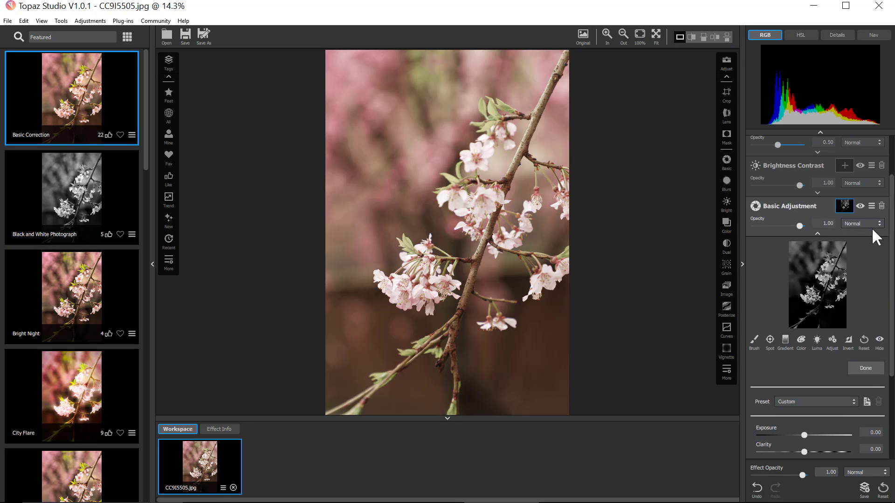
left_click(860, 206)
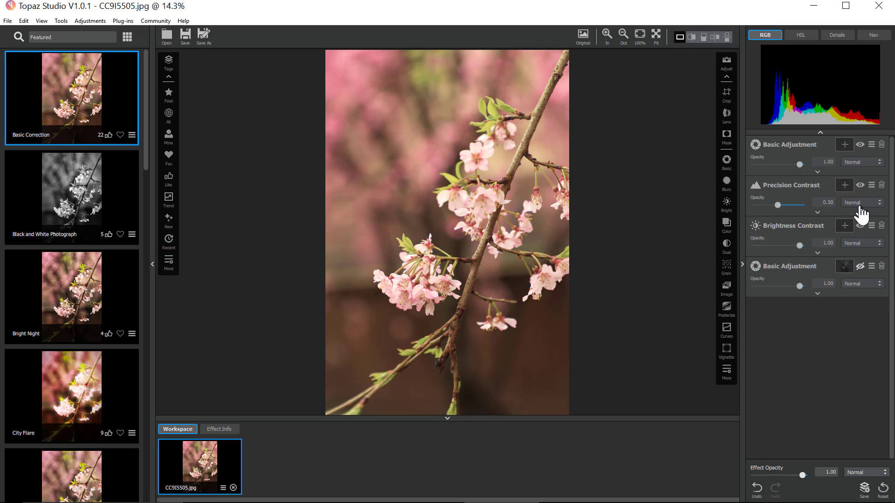
left_click(860, 266)
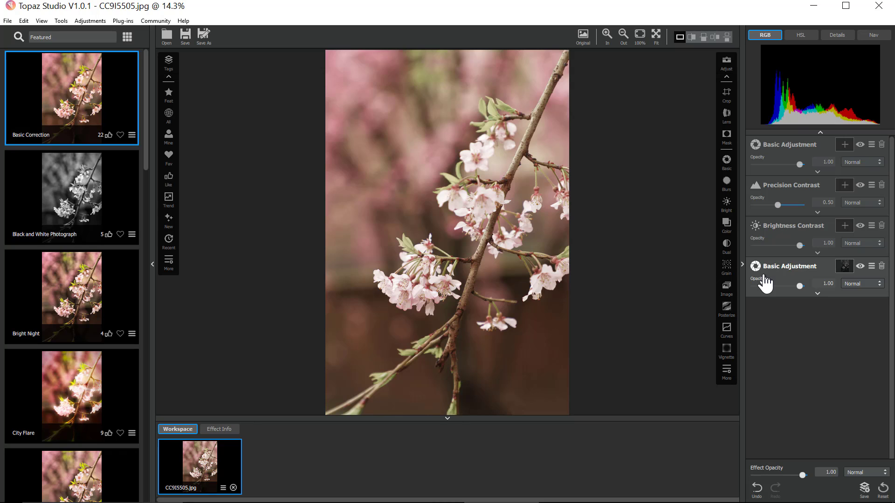
left_click(881, 269)
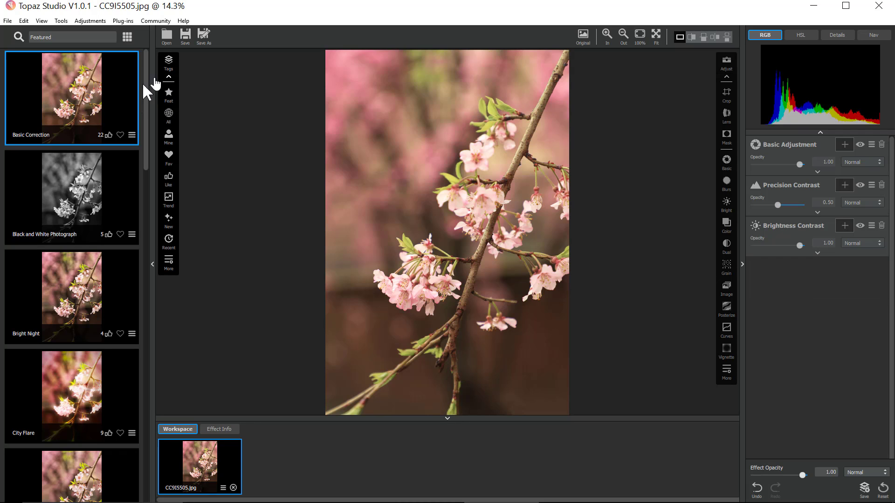
- Switch the effects browser to grid view and browse the All, Mine and Favorite effect categories
left_click(127, 37)
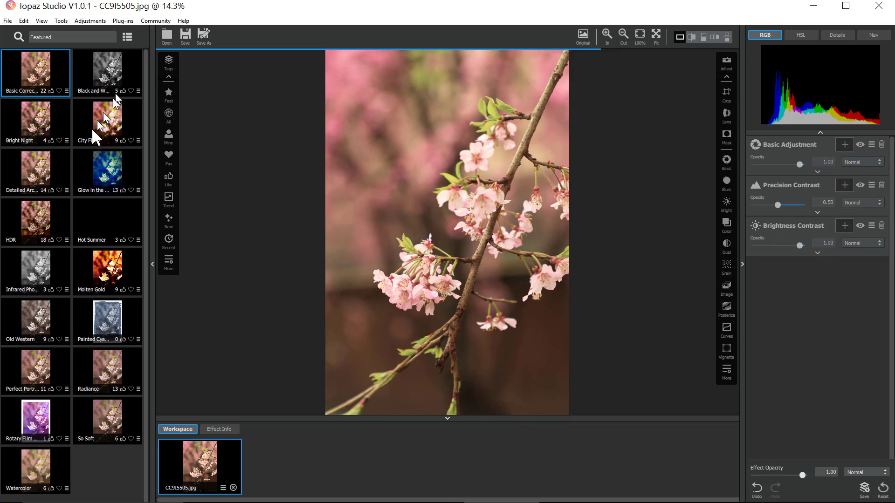
left_click(127, 45)
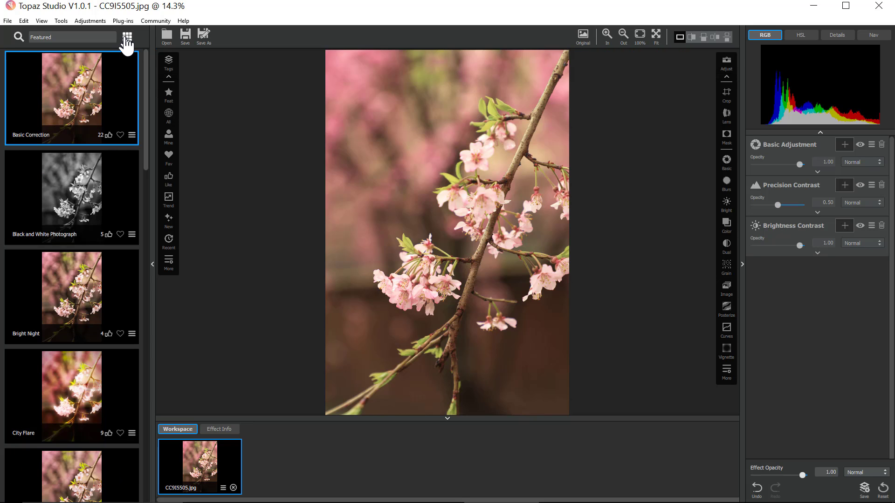
left_click(126, 41)
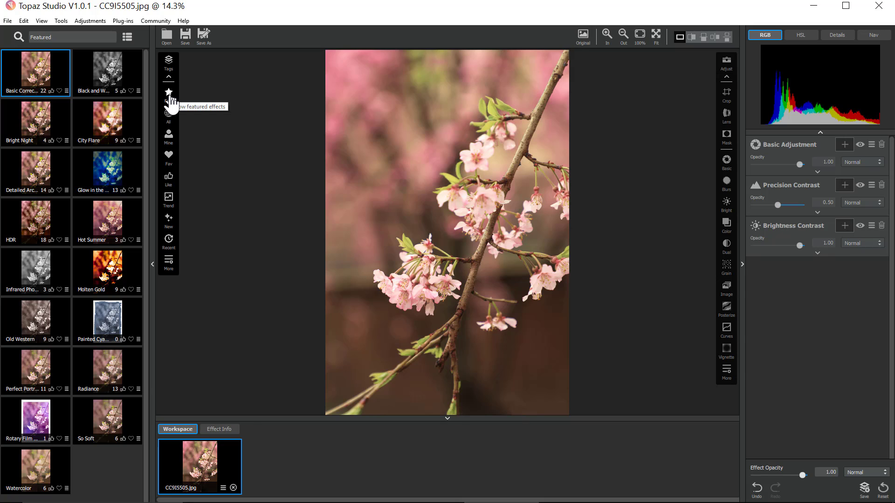
left_click(168, 115)
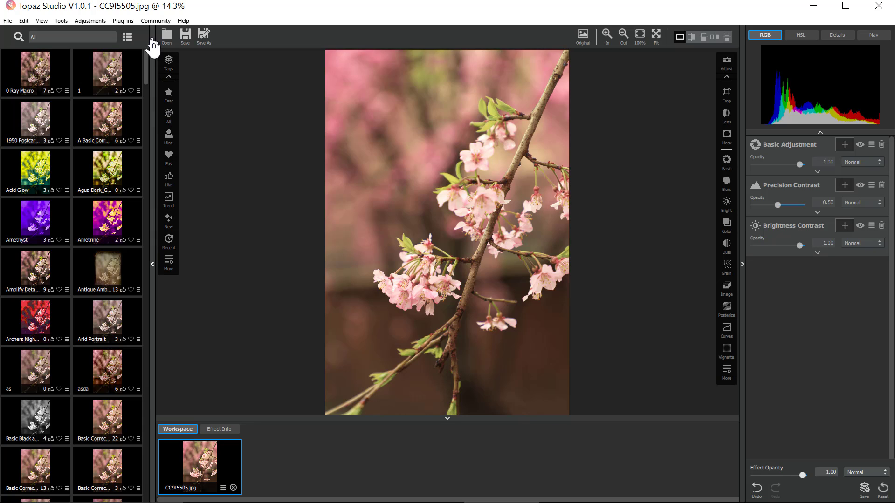
left_click(169, 138)
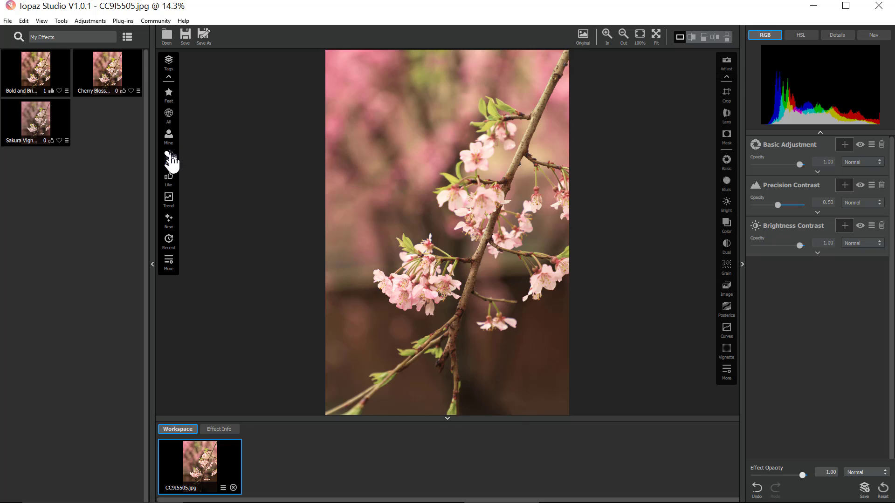
left_click(170, 157)
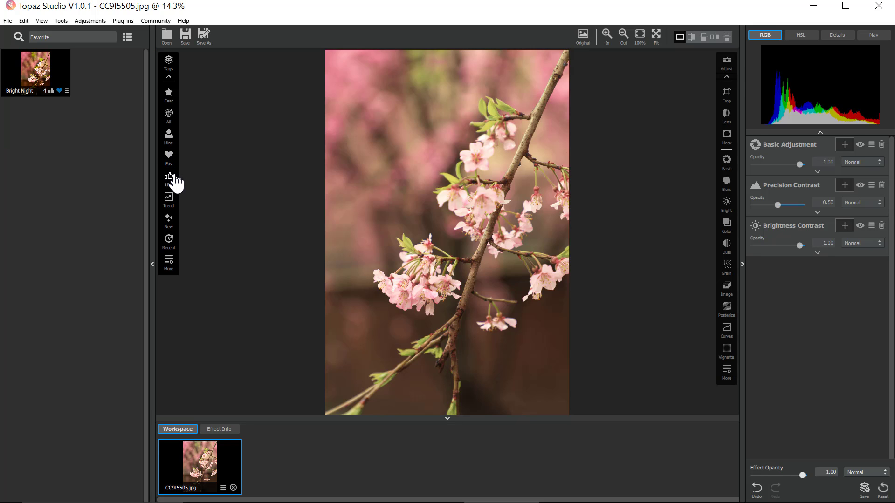
- Switch the effects browser back to list view and browse the Trending, Like, New and Recent categories
left_click(126, 39)
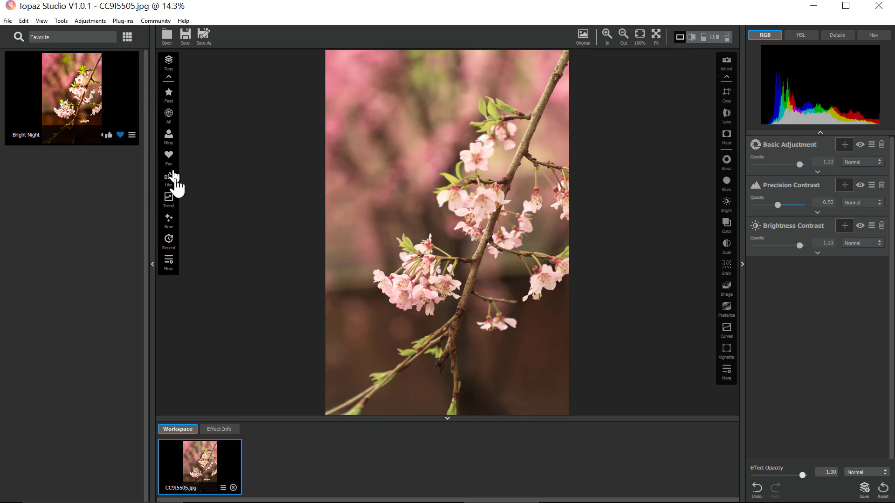
left_click(170, 203)
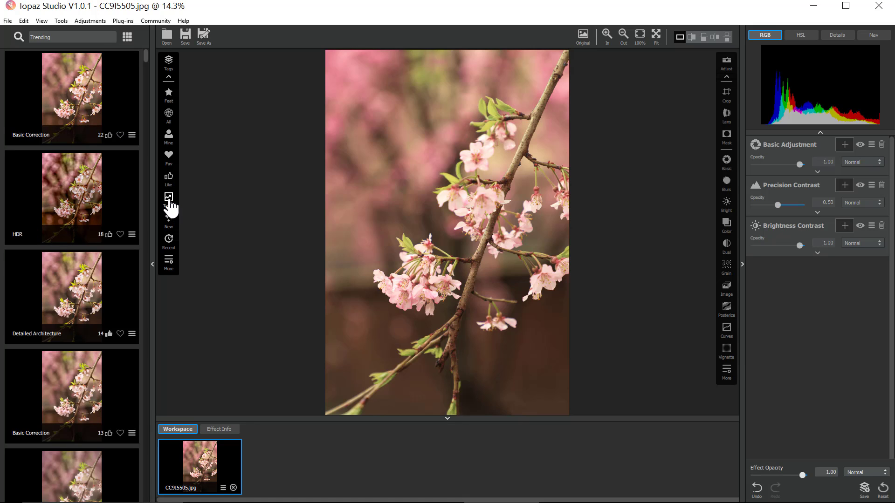
left_click(169, 179)
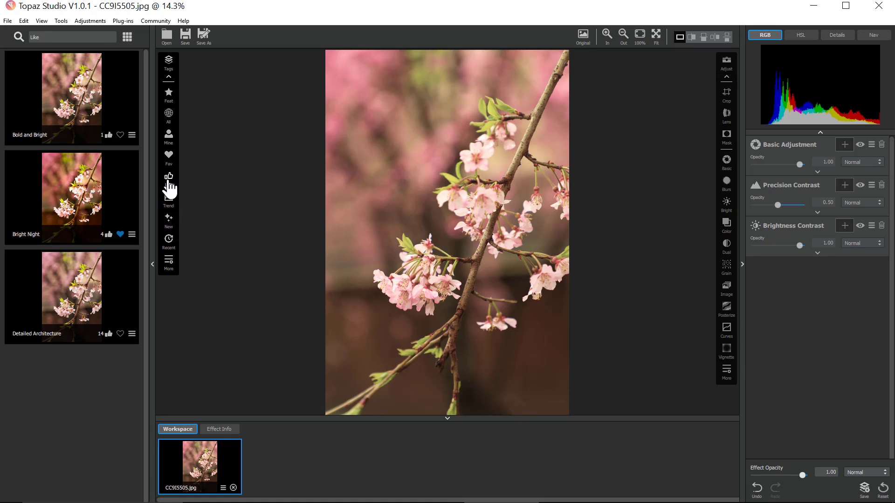
left_click(169, 220)
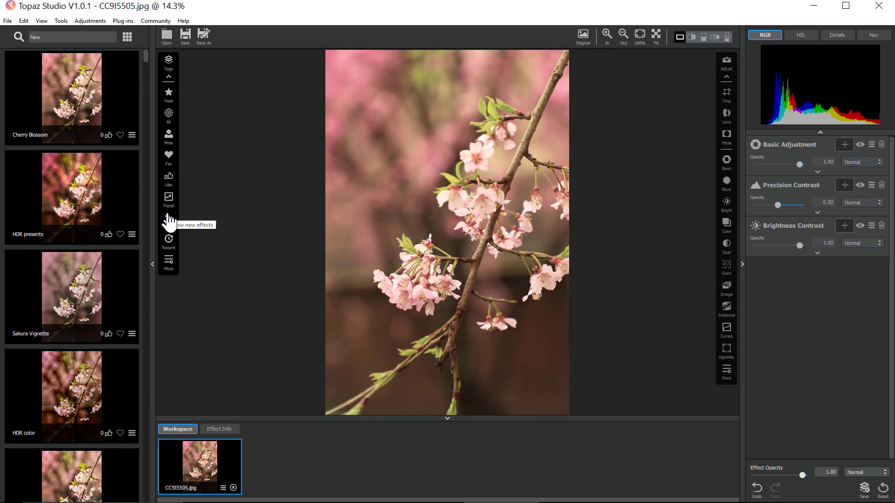
left_click(169, 243)
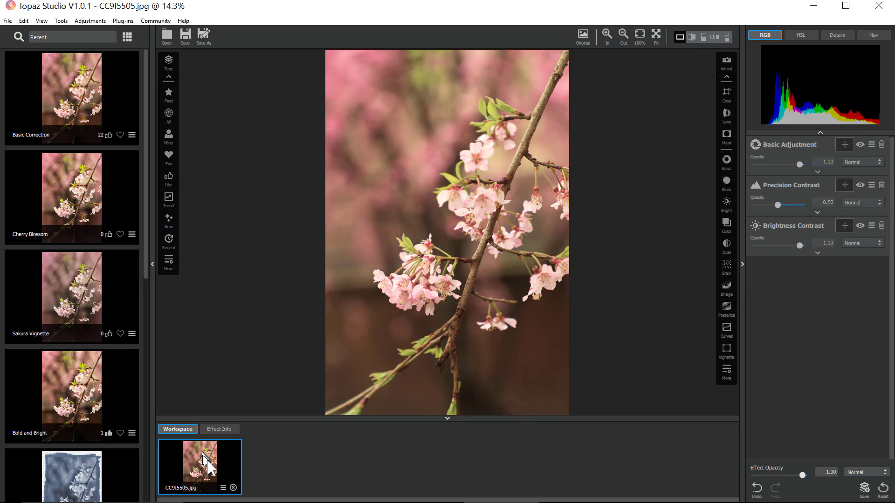
- Duplicate the image in the workspace and apply the Painted Cyanotype effect to the copy
left_click(223, 489)
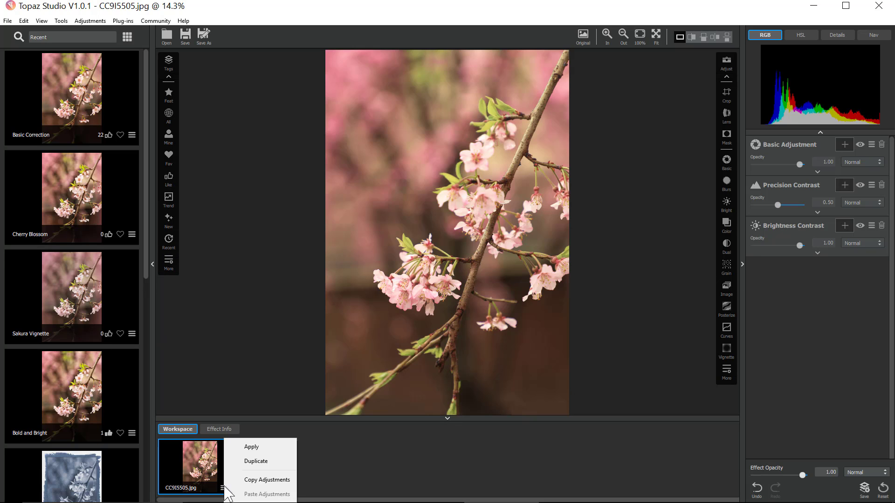
left_click(248, 462)
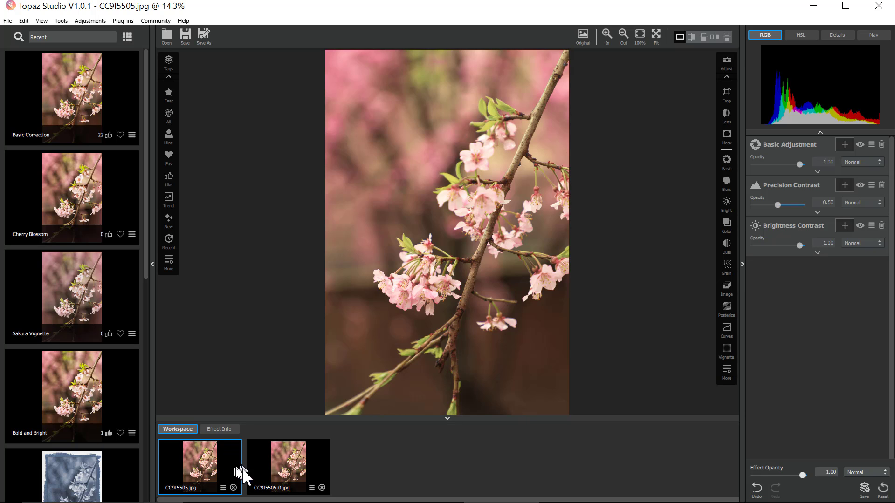
left_click(266, 463)
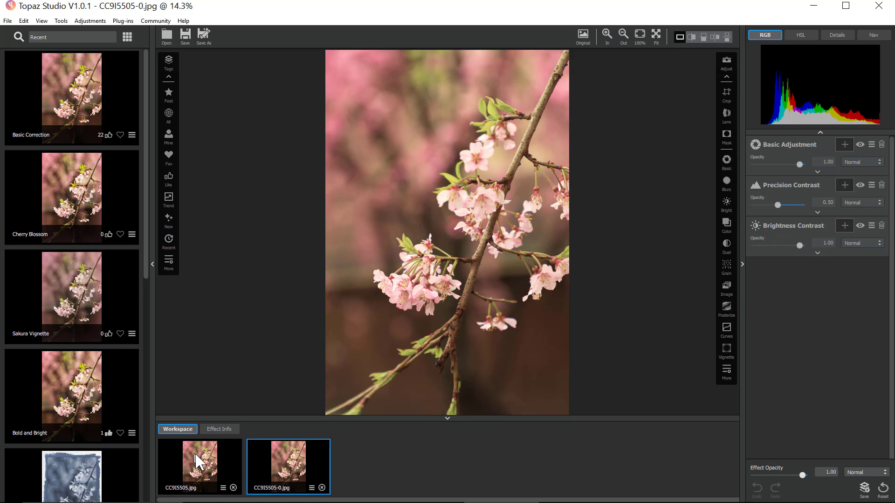
left_click(87, 466)
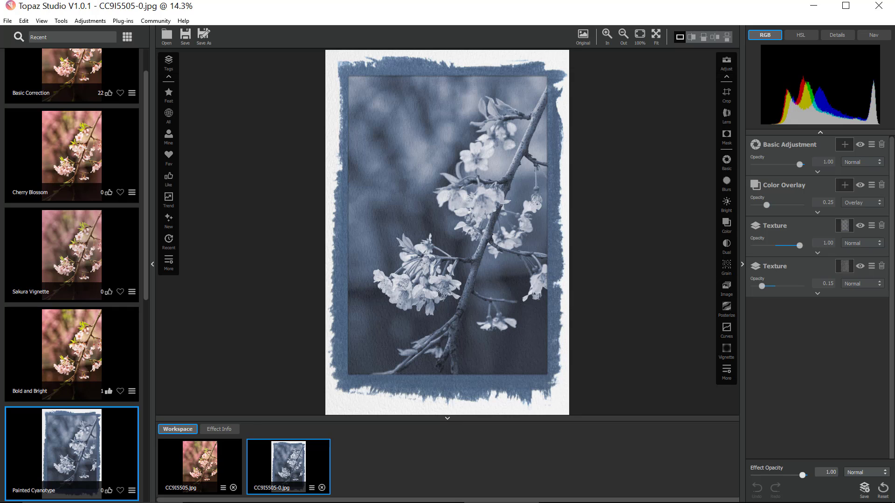
- Add the CC9I5042.jpg photo to the workspace and switch through the workspace images, ending on the new photo
left_click_drag(580, 498, 497, 449)
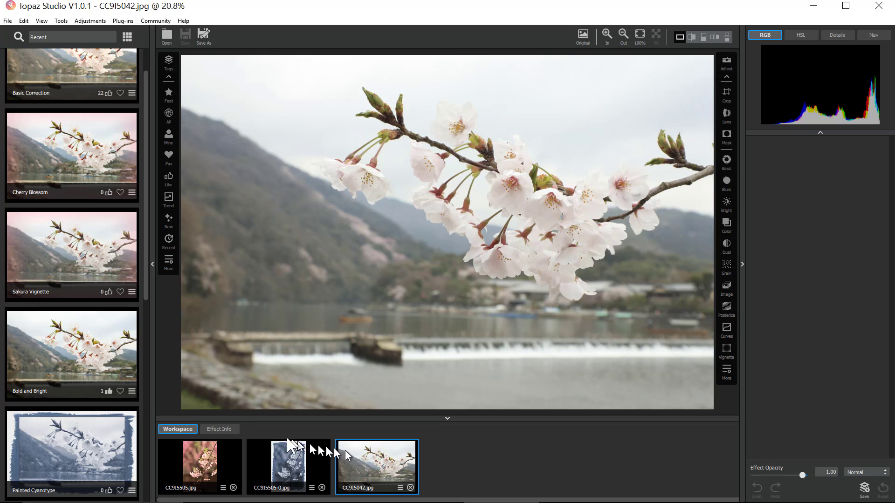
left_click(215, 464)
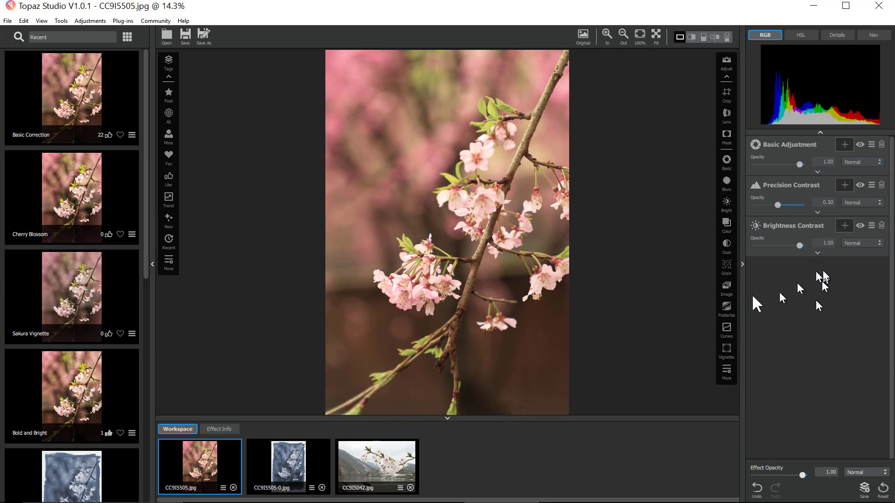
left_click(317, 470)
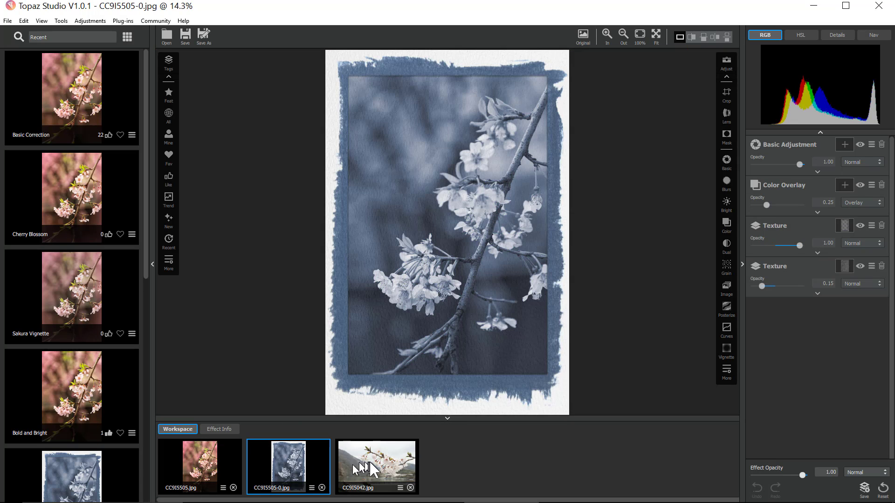
left_click(370, 461)
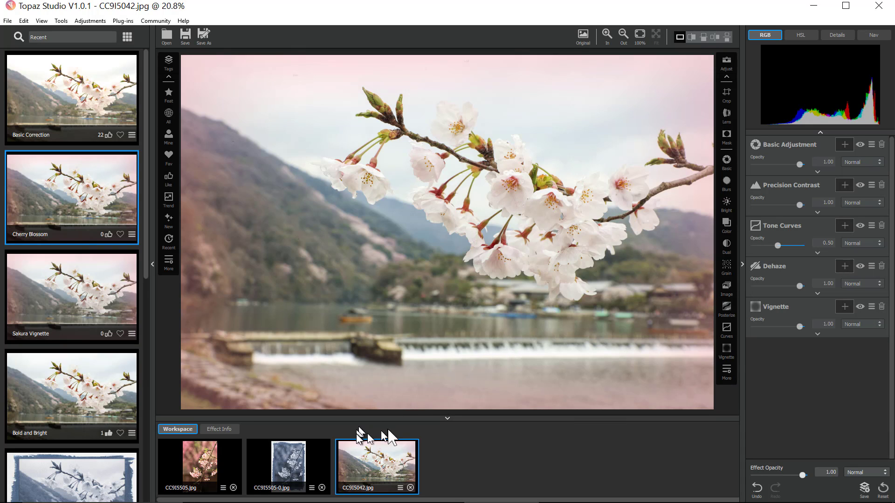
- Delete the Vignette filter from the CC9I5042.jpg photo's filter stack
left_click(871, 307)
left_click(863, 329)
left_click(881, 306)
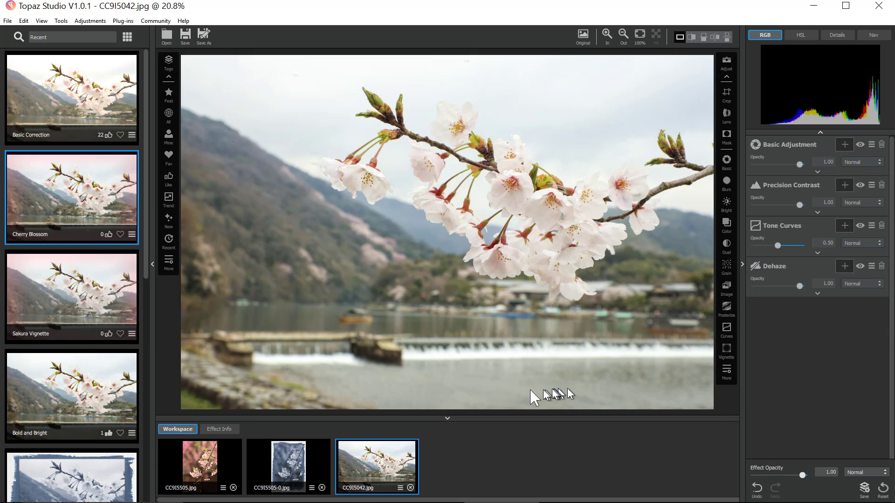
- Close the Painted Cyanotype copy without saving its changes and select the original cherry blossom image
left_click(321, 487)
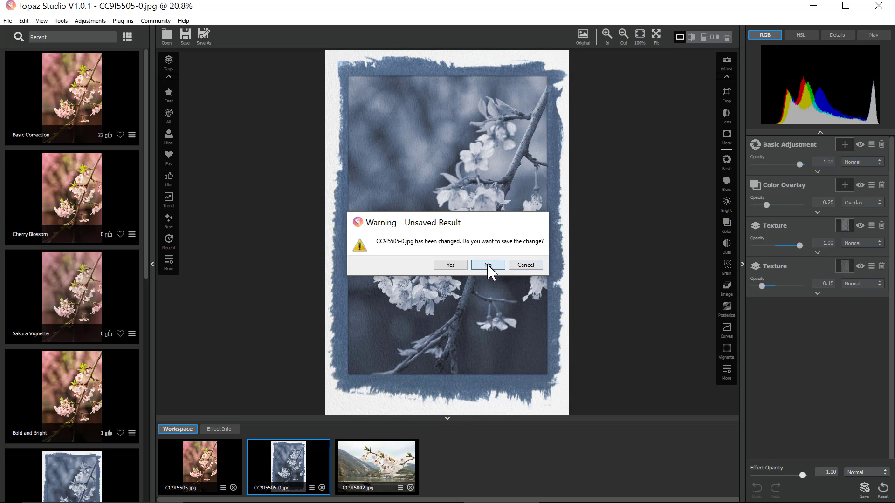
left_click(488, 264)
left_click(212, 453)
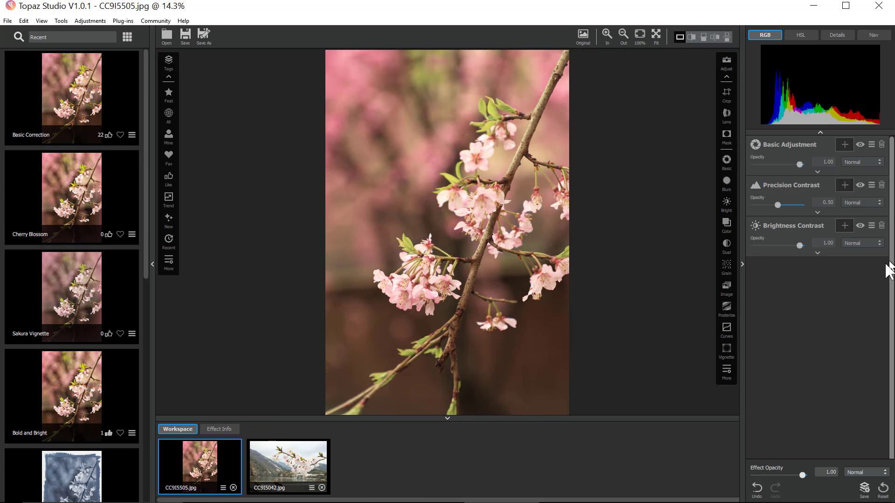
- Add a Vignette filter below the Brightness Contrast filter
left_click(871, 226)
left_click(846, 266)
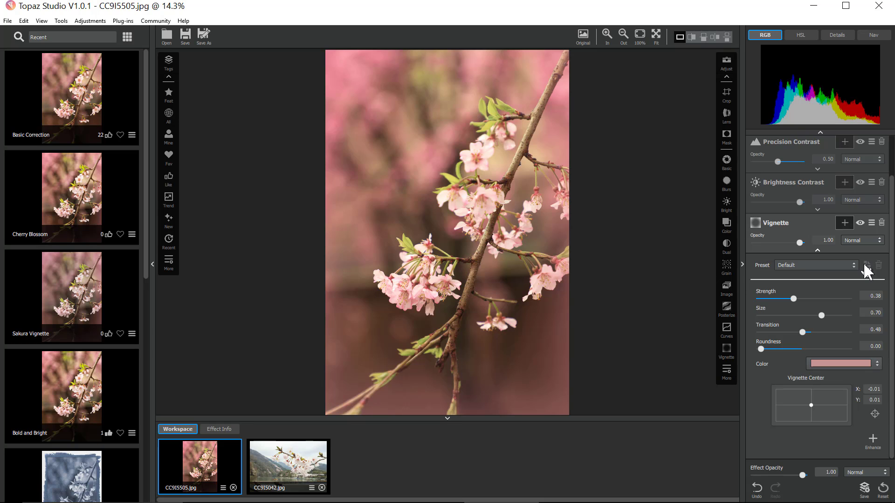
- Set the vignette color by picking a pink tone from the photo, #cc6463
left_click(866, 364)
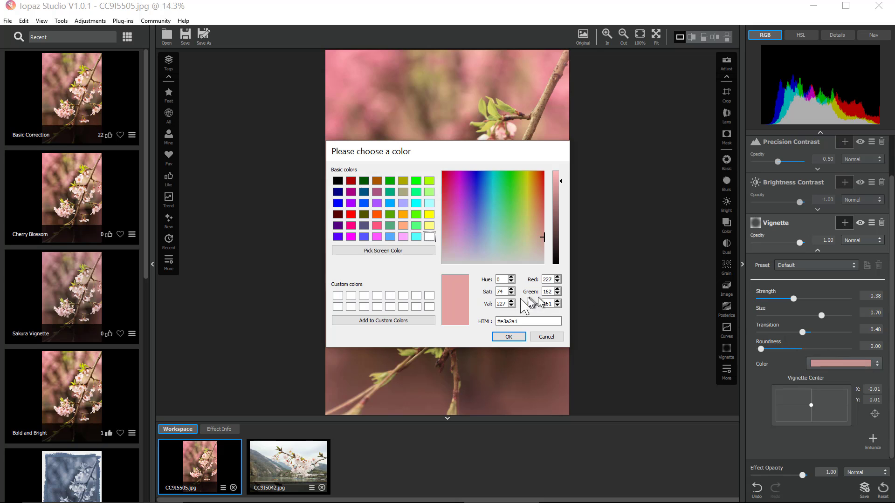
left_click_drag(399, 151, 649, 132)
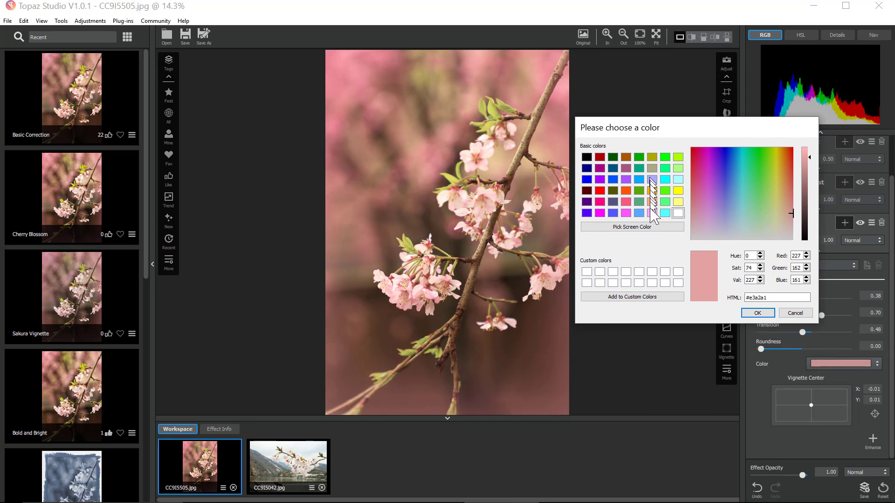
left_click(630, 228)
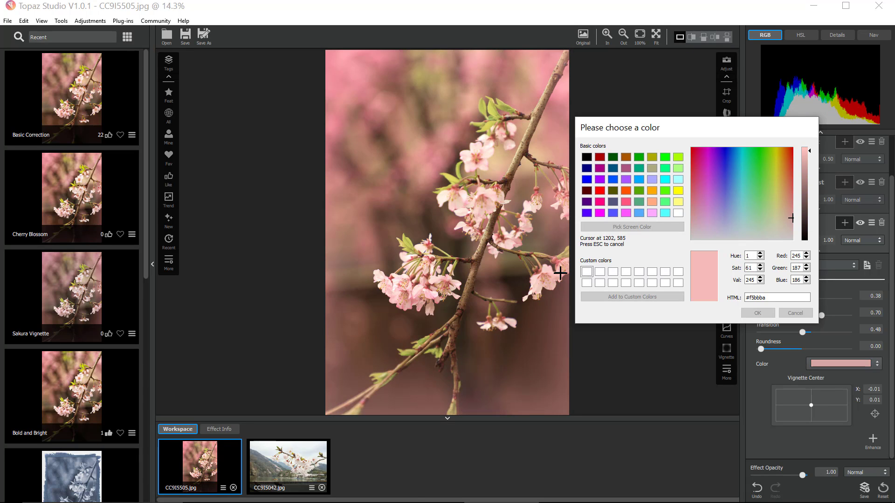
left_click(537, 191)
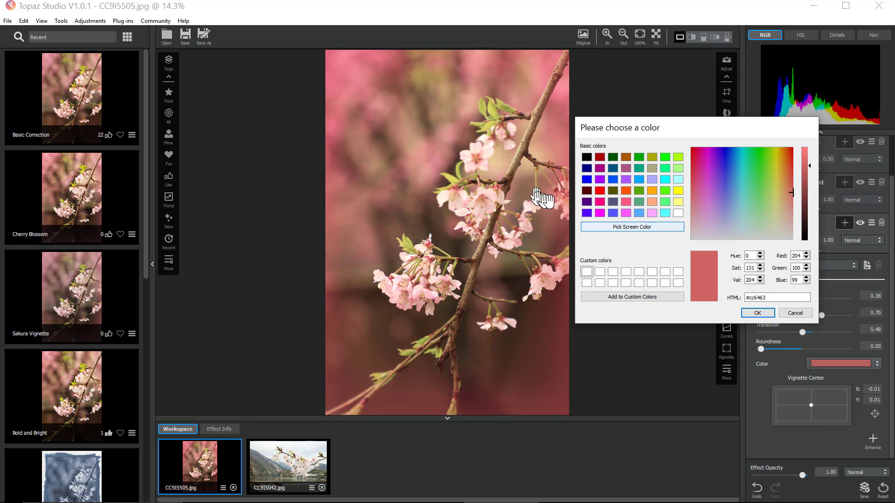
left_click(751, 311)
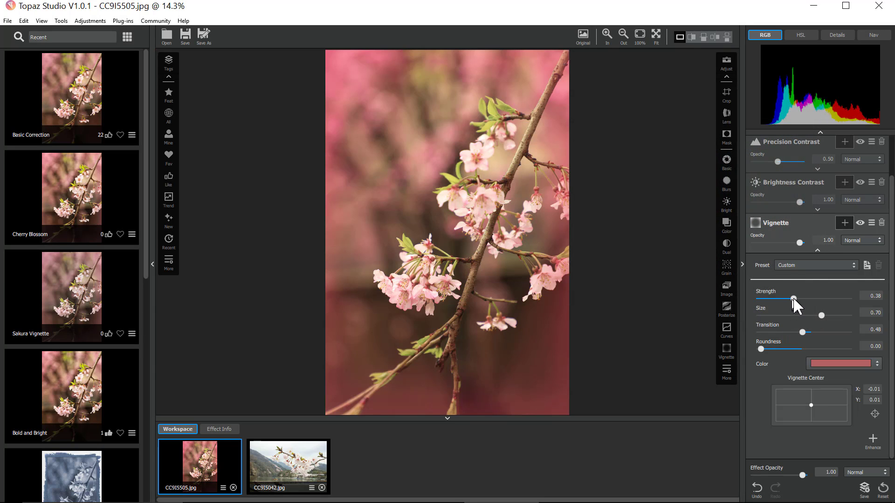
- Lower the vignette strength to about 0.21 and undo the last three actions
left_click_drag(793, 298, 778, 298)
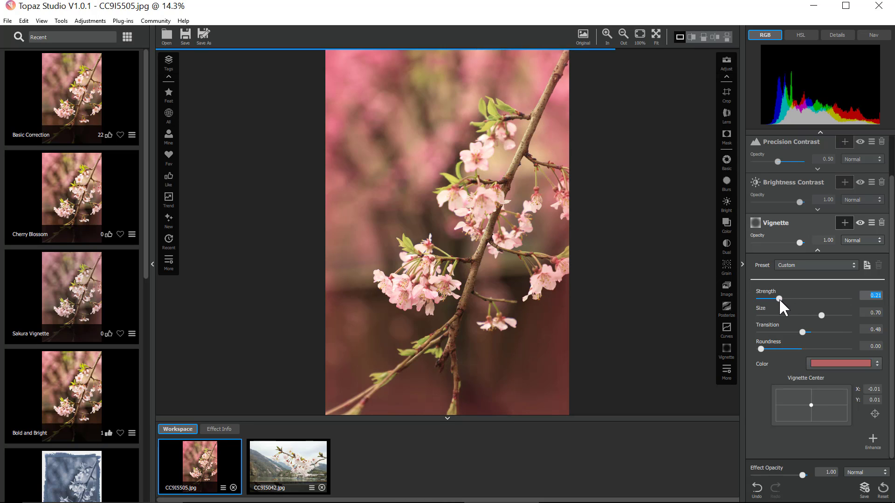
left_click(757, 489)
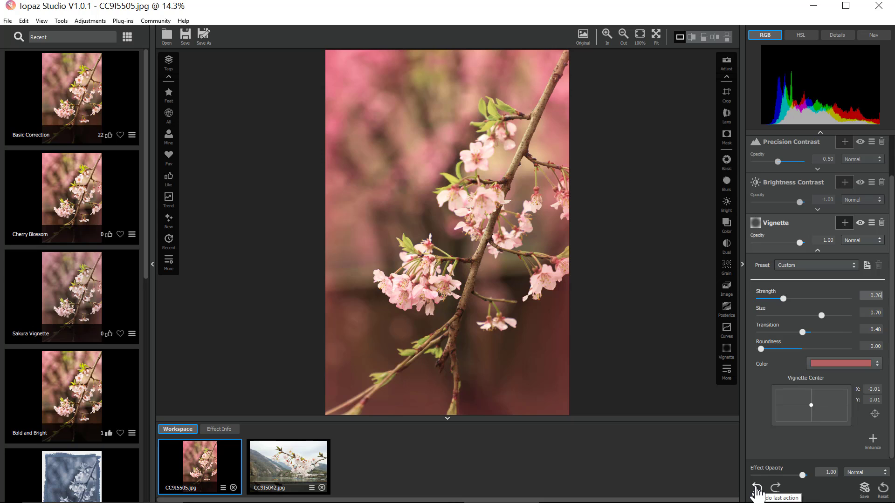
left_click(757, 489)
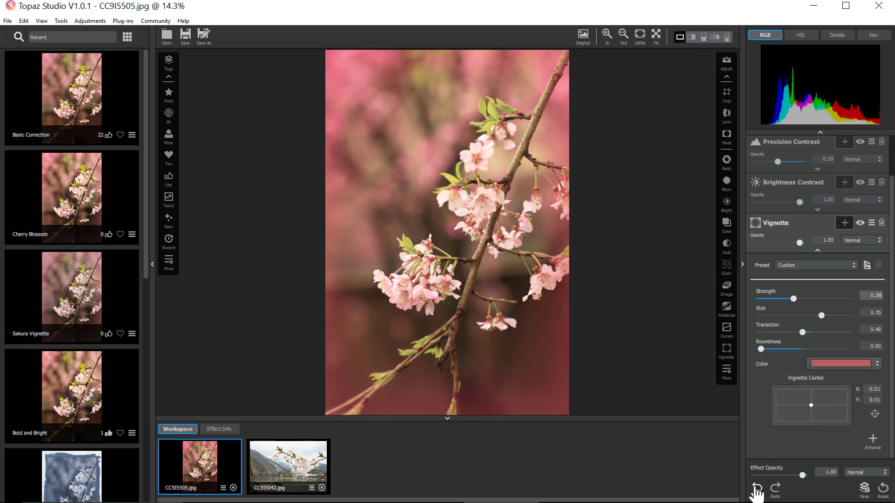
left_click(757, 490)
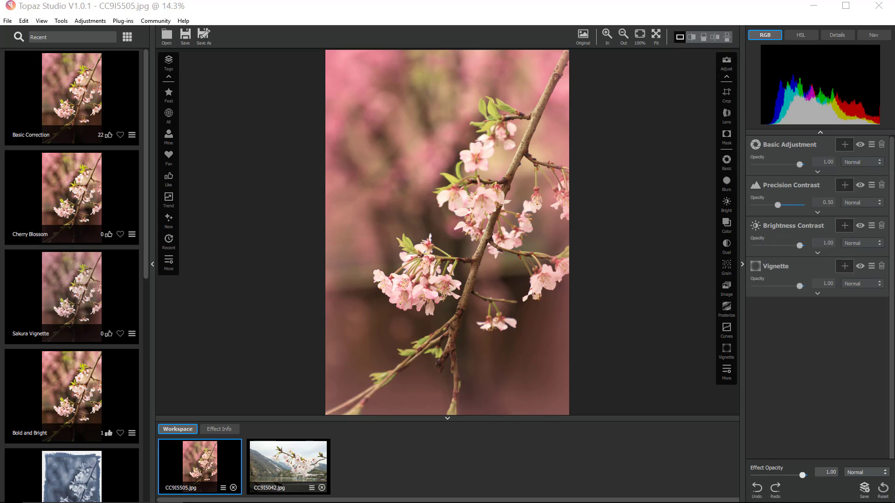
- Add the raindrop photo to the workspace and apply it to the cherry blossom image as an Image Layer
left_click_drag(894, 494, 595, 454)
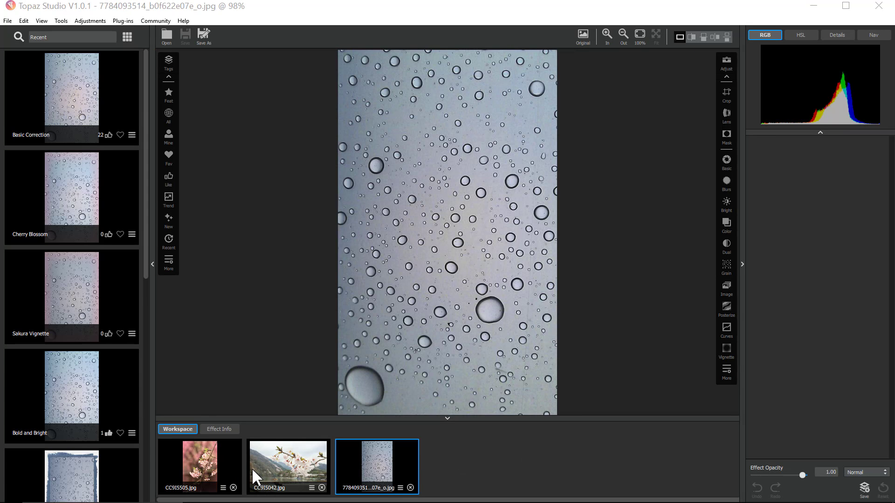
left_click(203, 463)
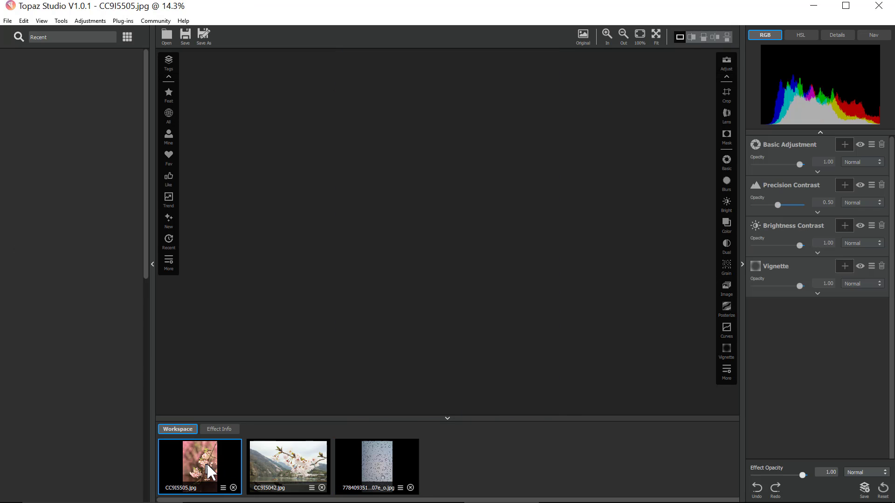
left_click_drag(488, 459, 827, 334)
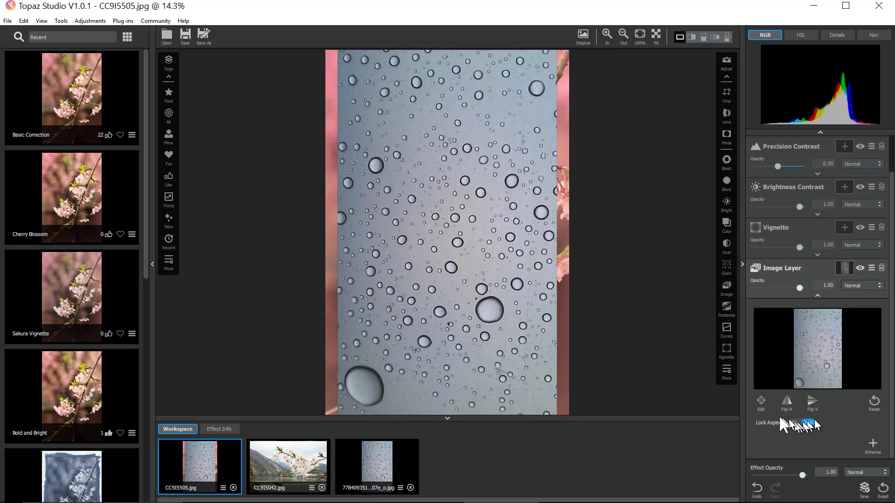
- Resize the image layer so the raindrops cover the whole photo
left_click(760, 402)
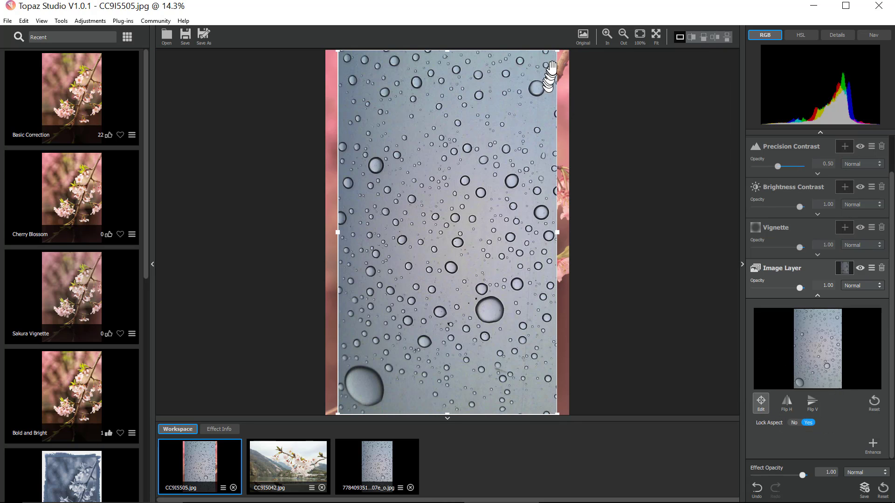
left_click_drag(557, 50, 593, 40)
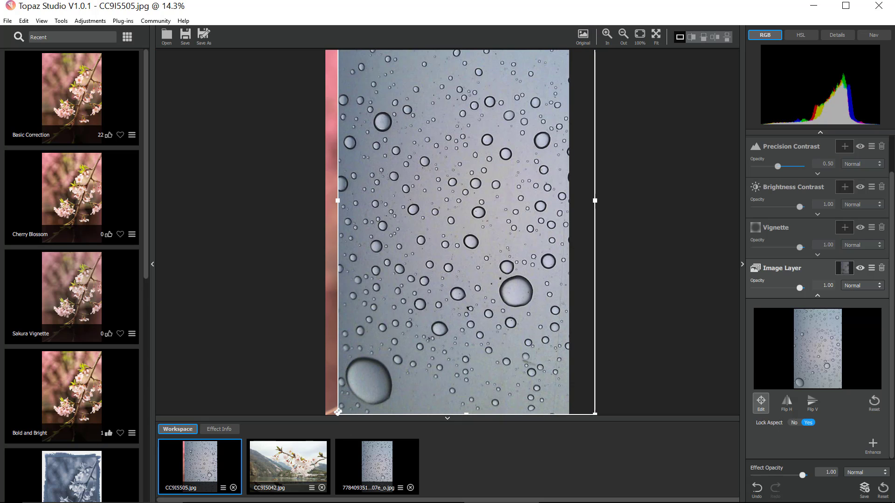
left_click_drag(337, 411, 317, 420)
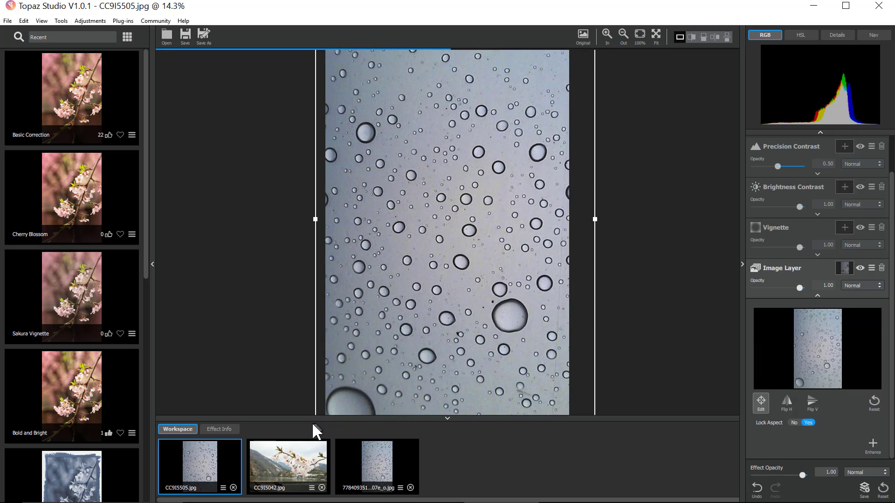
left_click(761, 404)
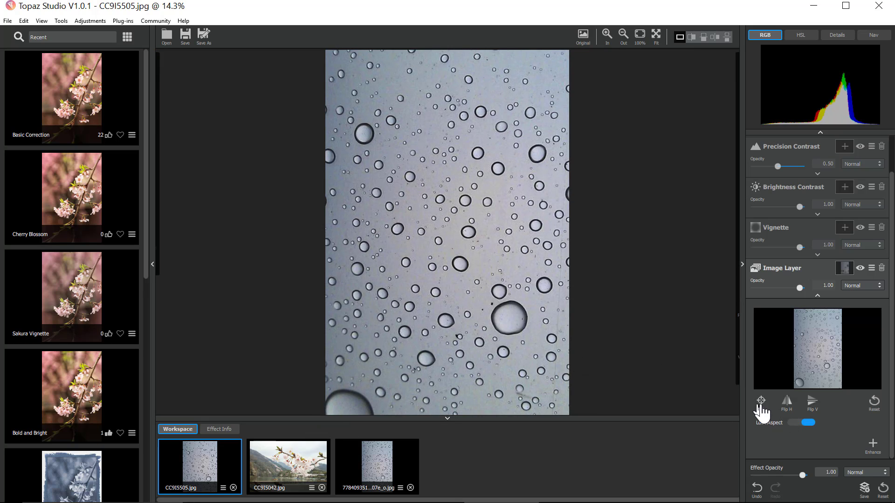
- Set the Image Layer's blend mode to Luminosity and opacity to about 0.04, then delete the layer
left_click(854, 286)
left_click(870, 358)
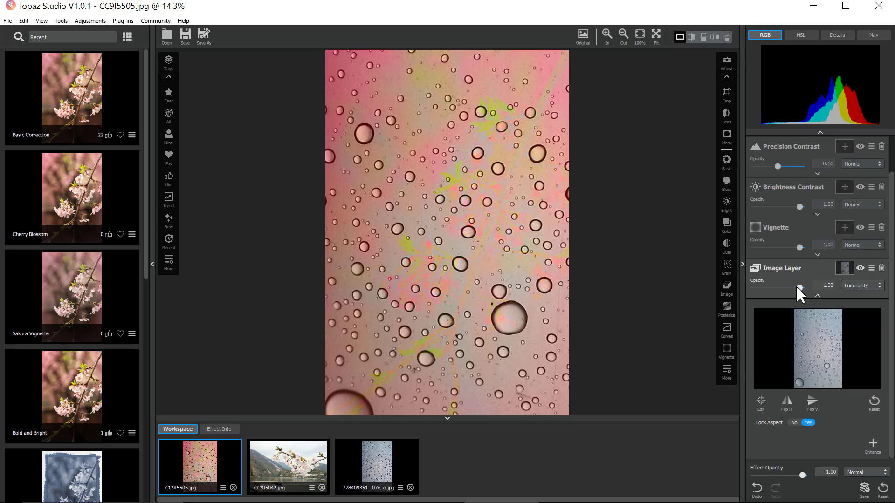
left_click_drag(796, 285, 753, 290)
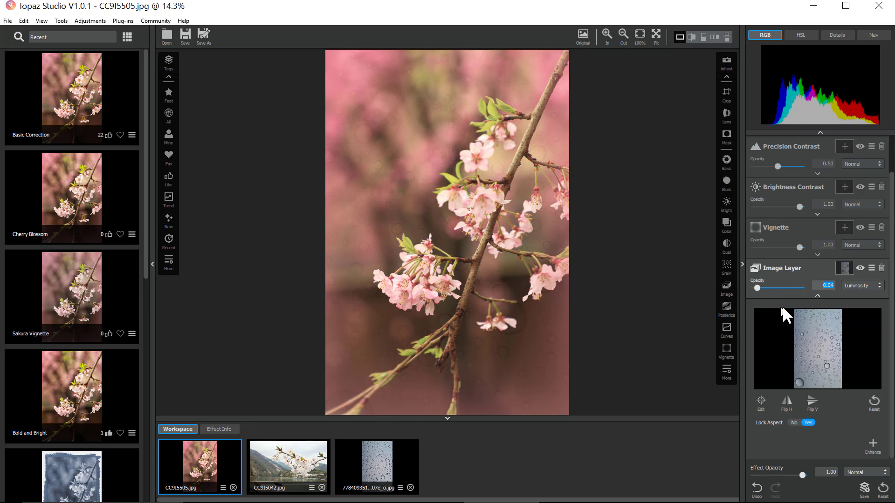
left_click(882, 269)
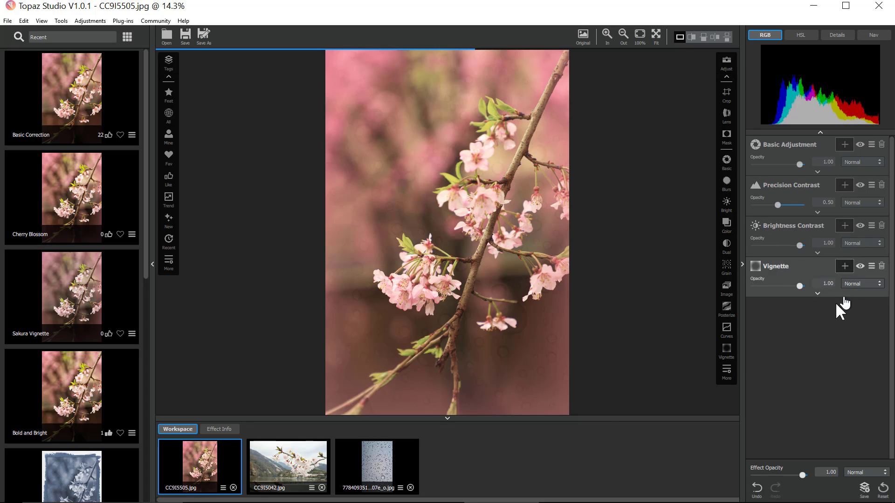
- Add a Texture filter and choose the Texture Example preset
left_click(727, 370)
left_click(758, 458)
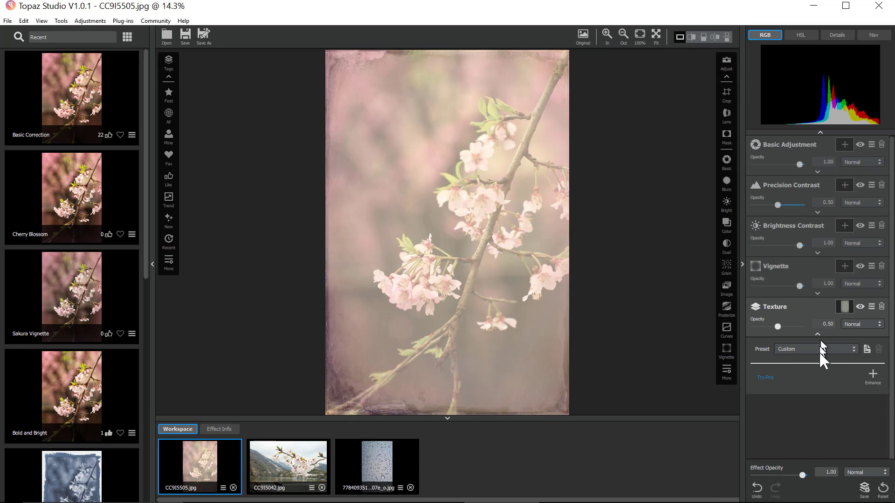
left_click(820, 349)
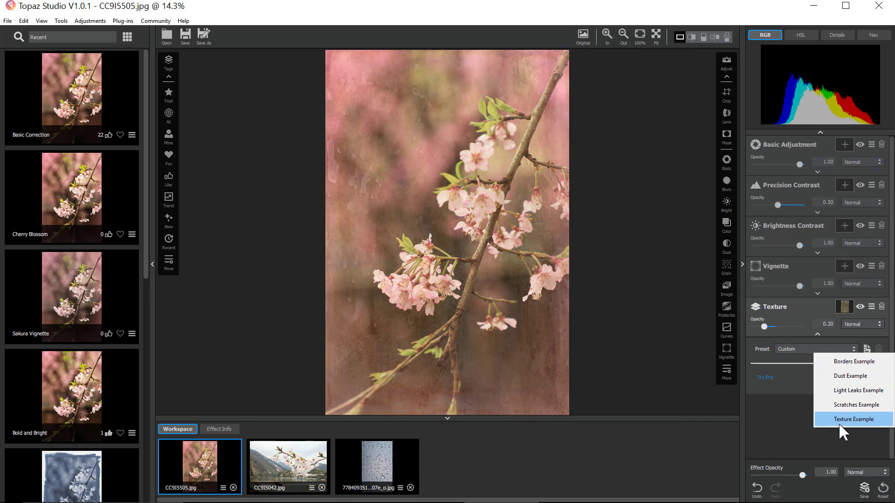
left_click(842, 421)
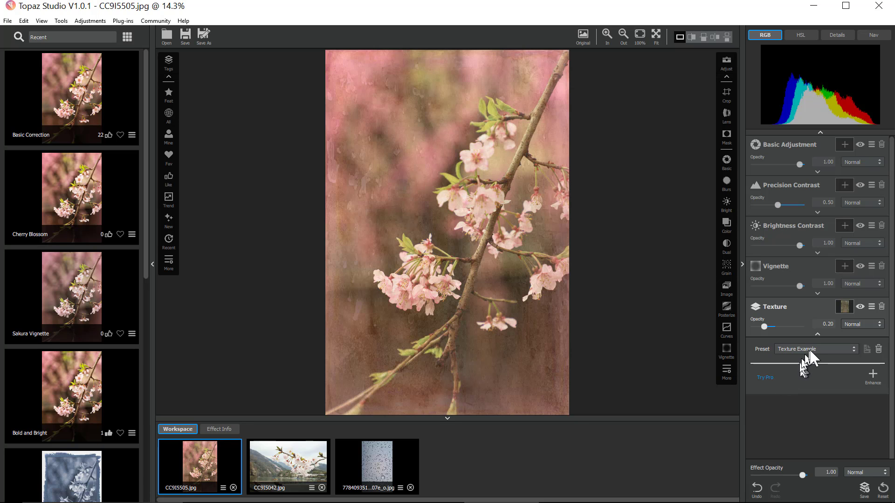
left_click(792, 353)
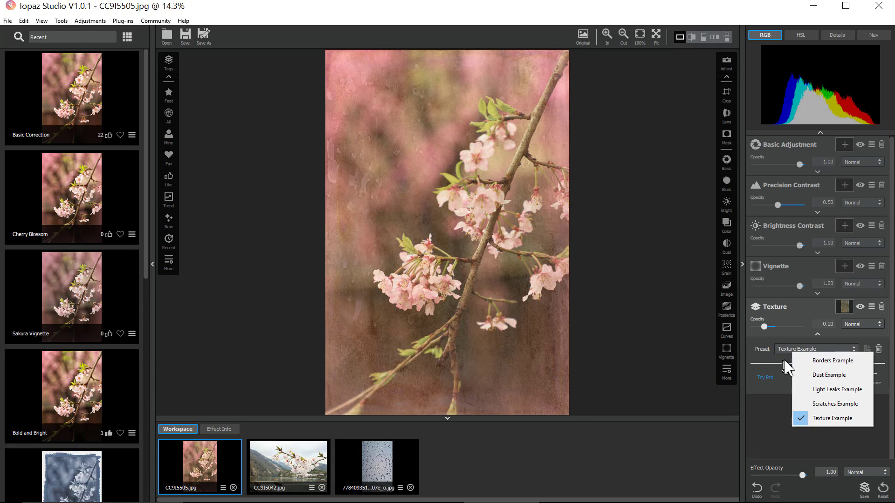
left_click(773, 364)
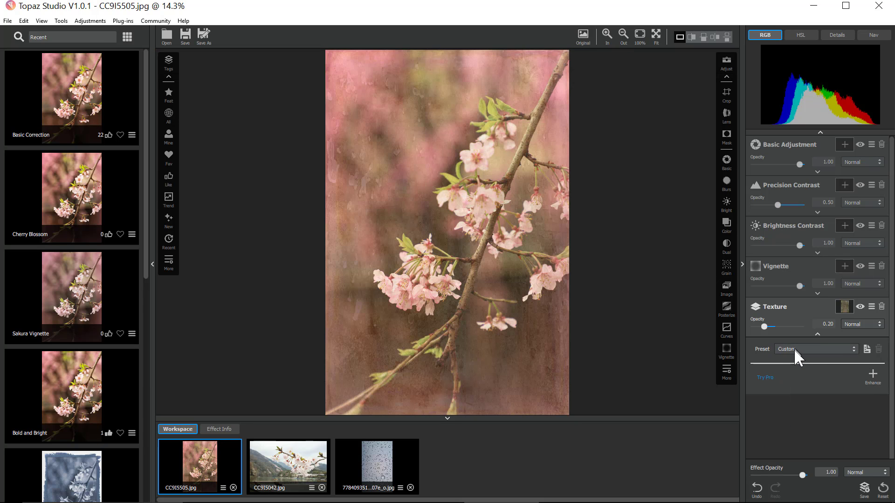
left_click(793, 350)
left_click(818, 416)
- Lower the Texture filter's opacity to about 0.08, then delete the Texture filter
left_click_drag(764, 327, 758, 326)
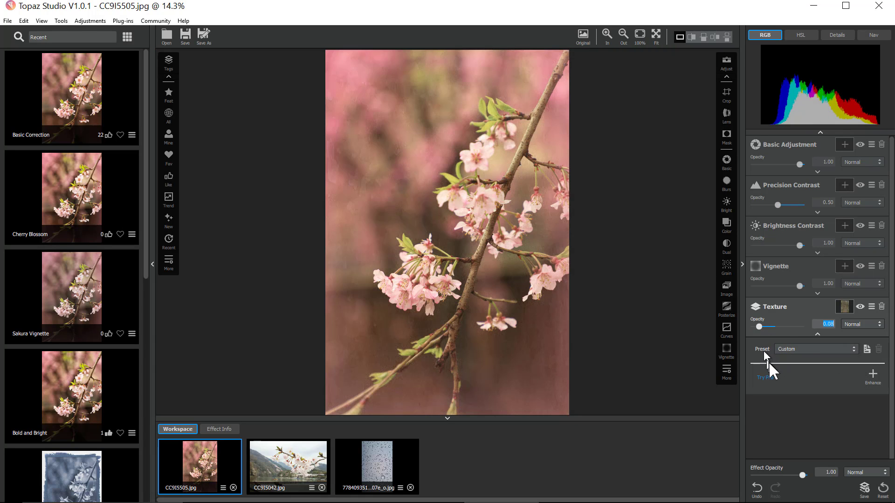
left_click(881, 306)
- Add a Radiance filter and choose its Soft Glow preset
left_click(726, 373)
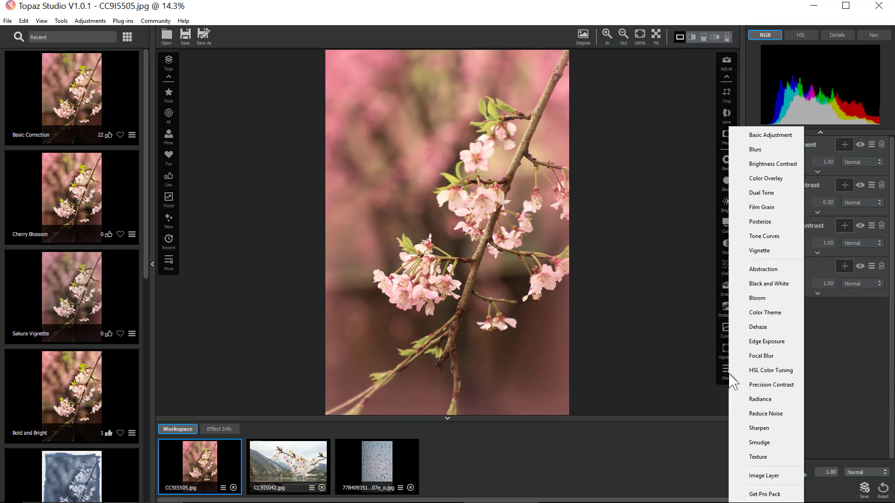
left_click(754, 400)
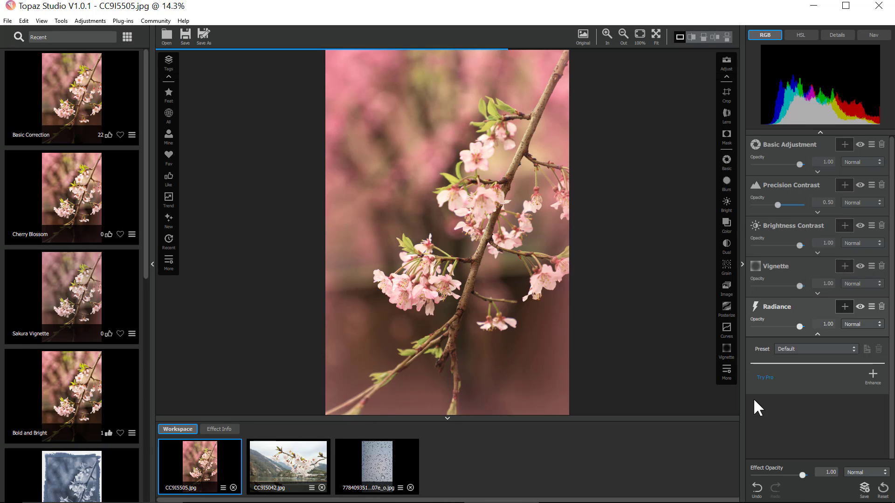
left_click(847, 350)
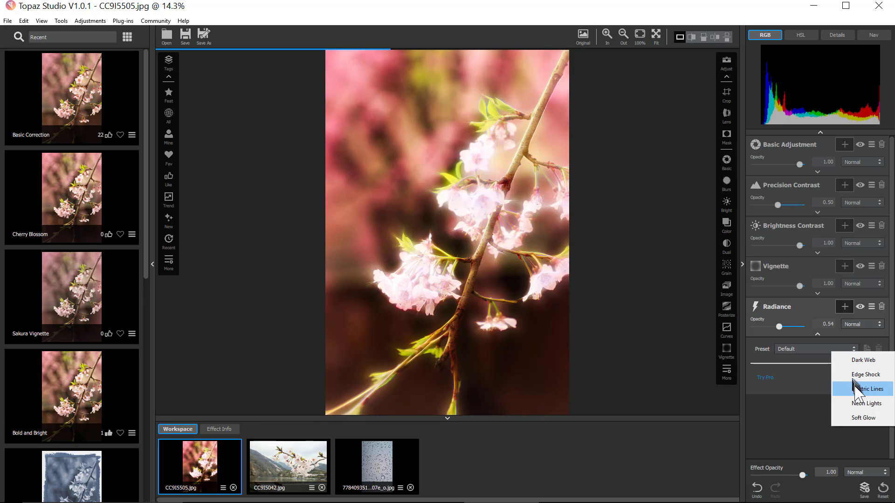
left_click(857, 418)
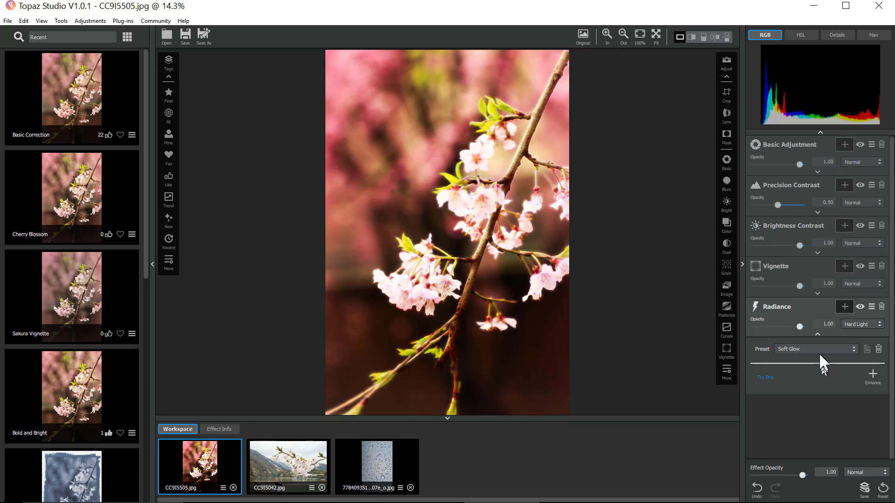
- Set the Radiance filter's blend mode to Lighten
left_click(118, 22)
left_click(851, 324)
left_click(860, 110)
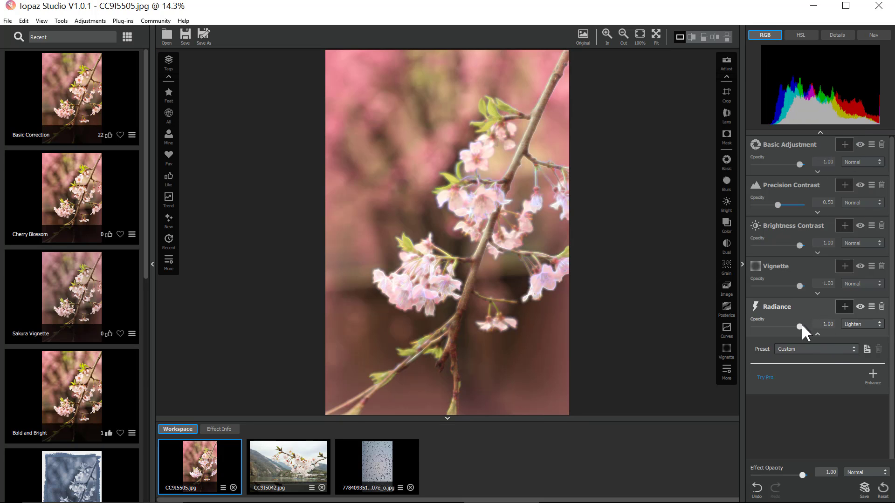
- Lower the Radiance opacity to about 0.4 and move the filter just below Basic Adjustment
left_click_drag(800, 327, 772, 329)
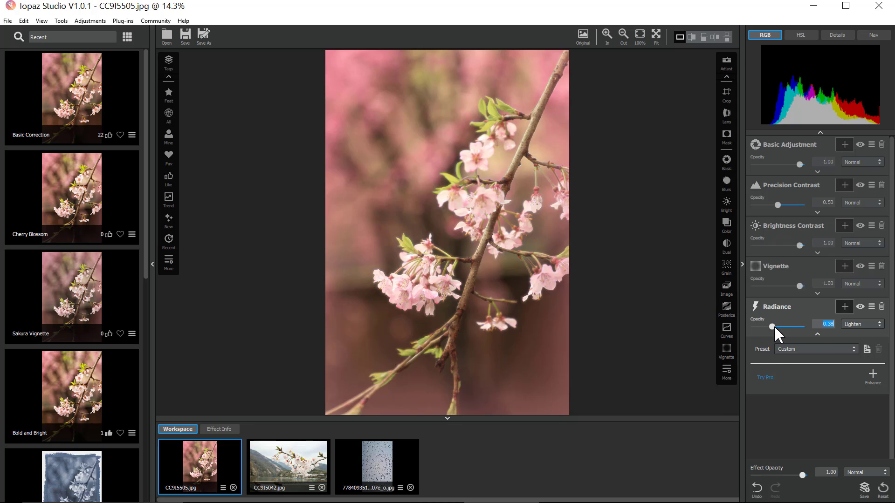
left_click_drag(773, 325, 791, 185)
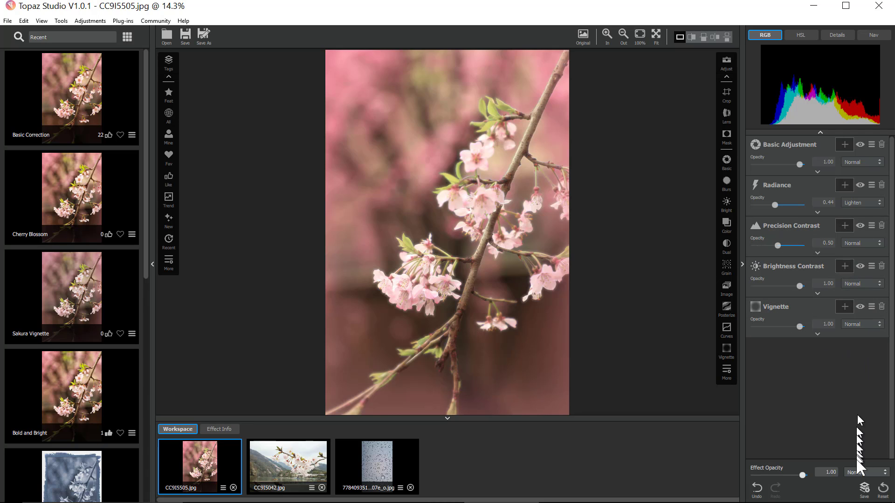
- Save the current filters as a public effect named "Cherry Blossom" described as "A soft flower effect with a pink vignette"
left_click(864, 489)
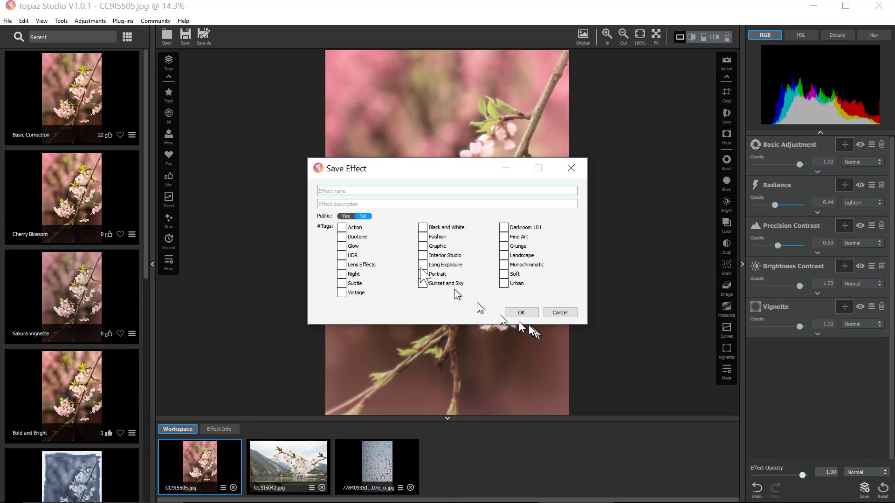
left_click(345, 216)
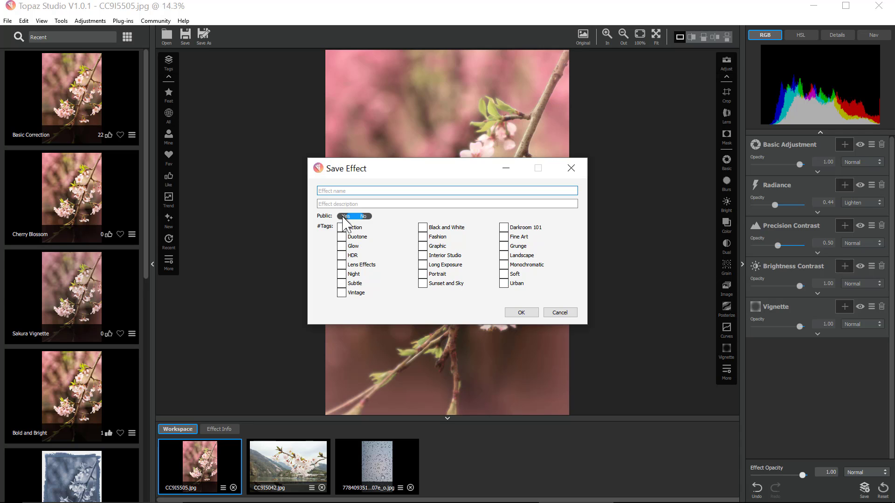
left_click(362, 195)
type("Cherry Blossom")
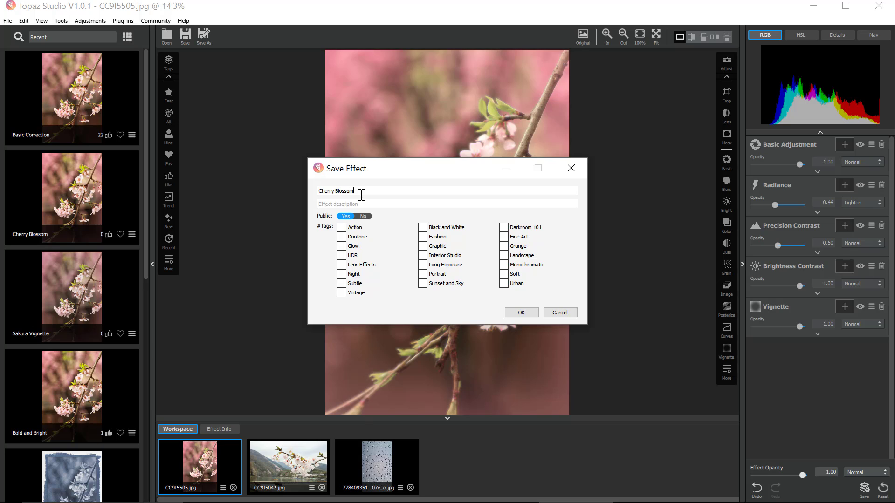
key("Tab")
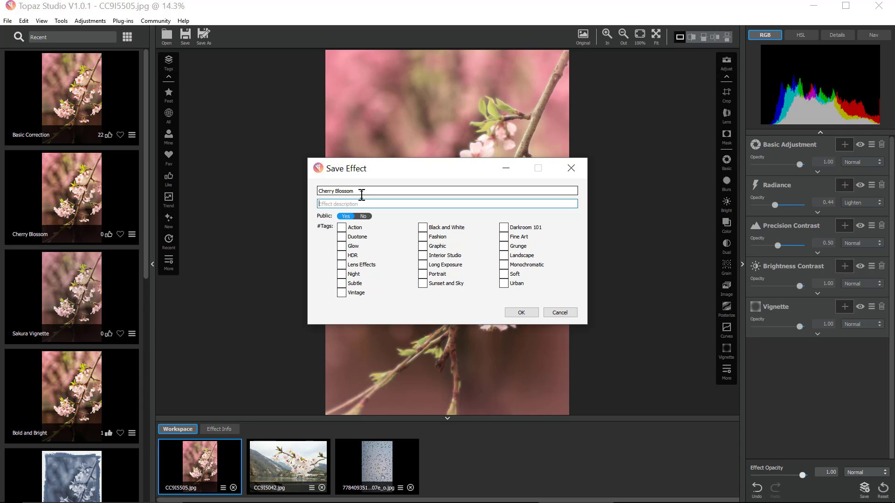
type("A soft flower effect with a pink vig")
key("BackSpace")
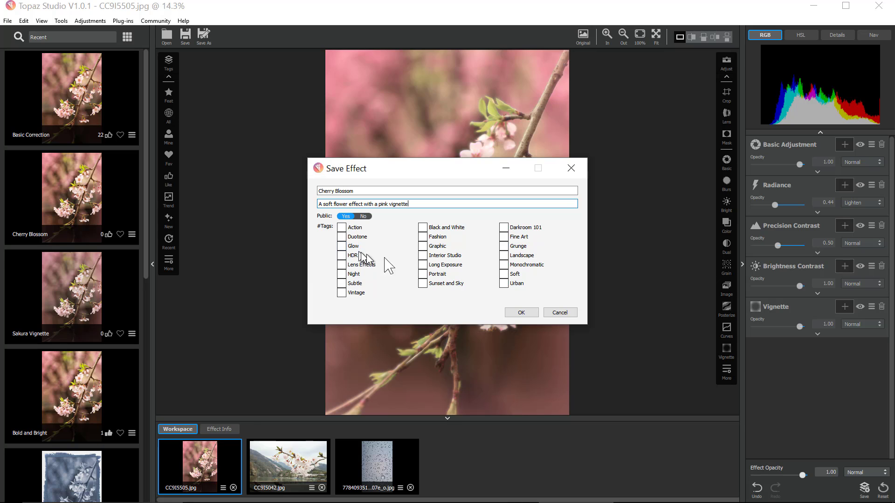
- Tag the saved effect with Glow, Landscape and Soft, and confirm saving
left_click(352, 247)
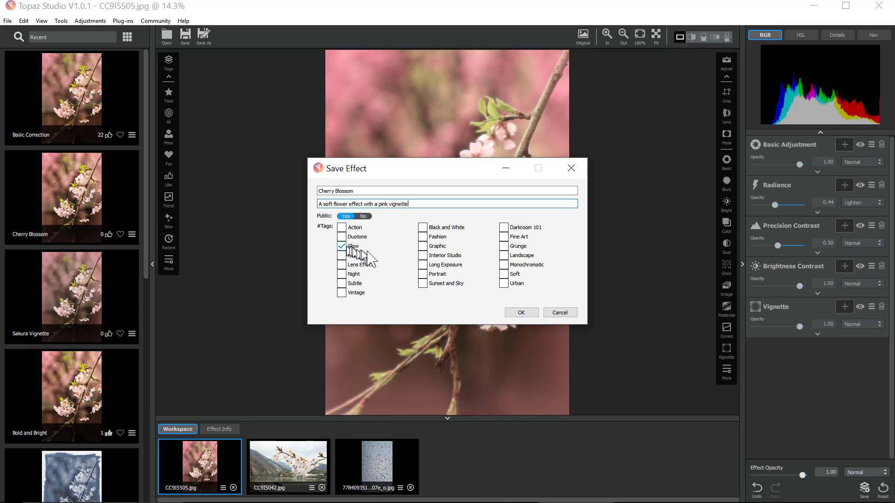
left_click(504, 255)
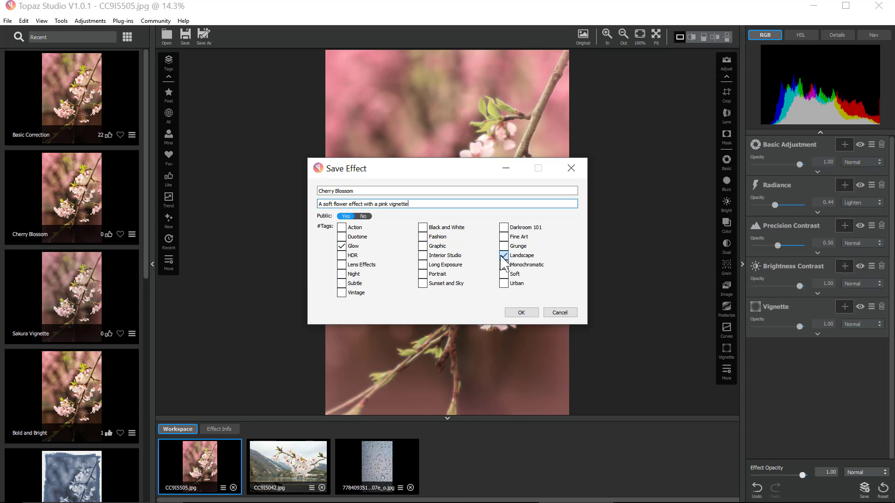
left_click(503, 274)
left_click(515, 312)
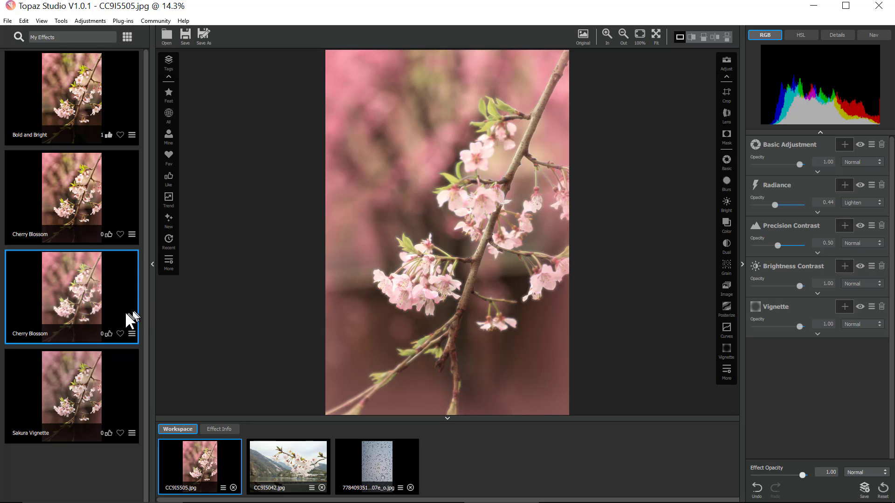
- Preview the earlier and the newly saved Cherry Blossom effects on the photo
left_click(80, 205)
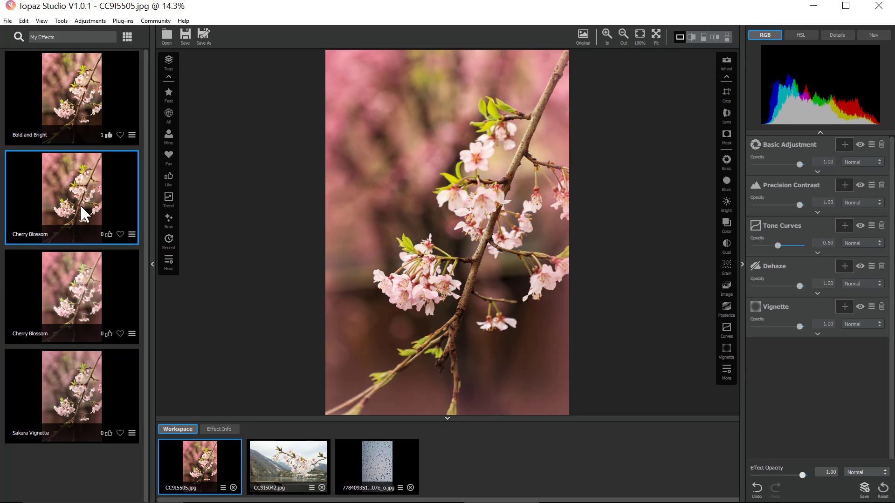
left_click(82, 261)
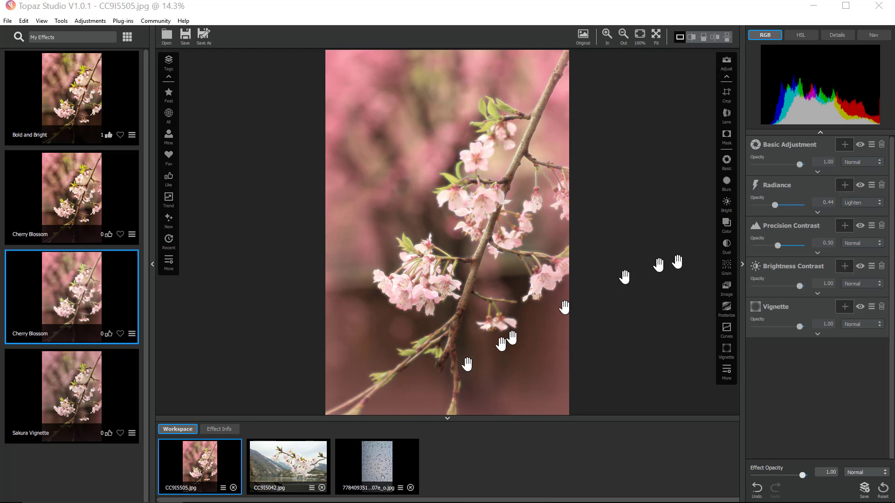
- Open the CC9I5042.jpg photo in the Topaz Texture Effects 2 plug-in and close its welcome screen
left_click(302, 456)
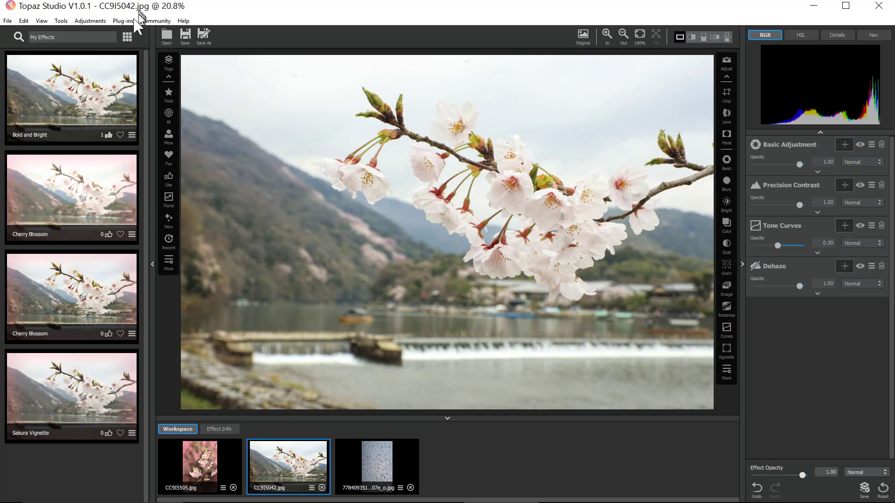
left_click(123, 21)
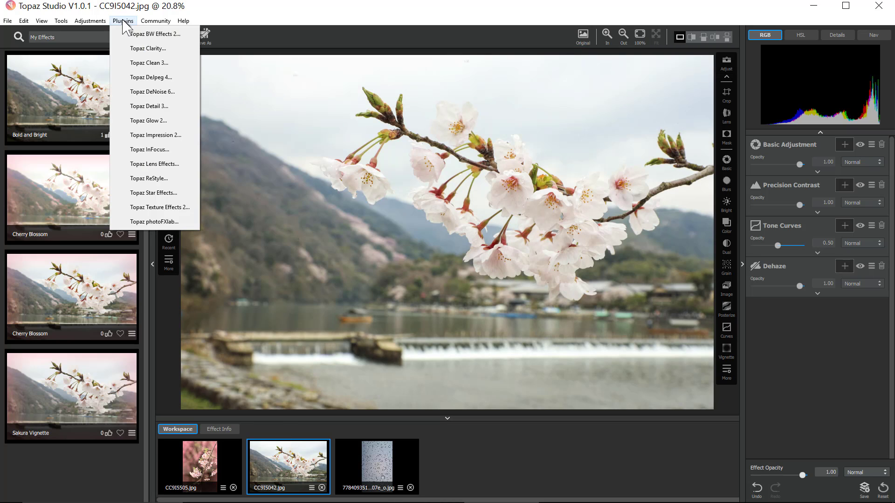
left_click(159, 209)
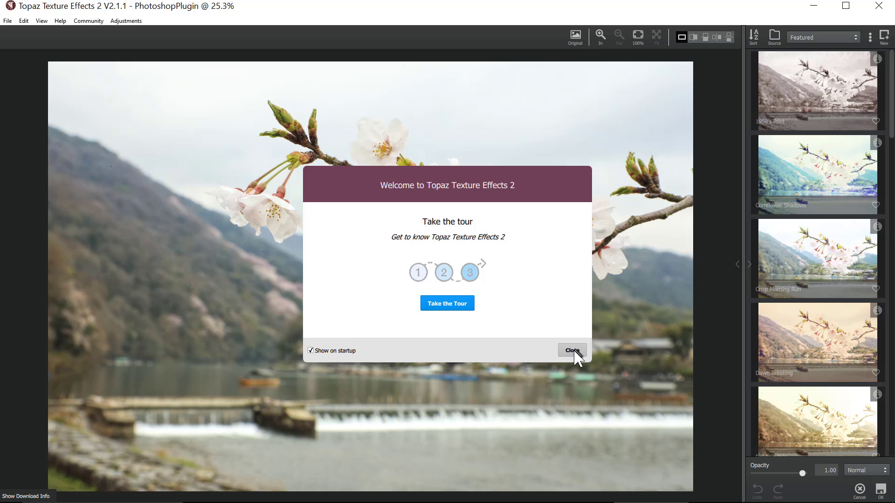
left_click(572, 350)
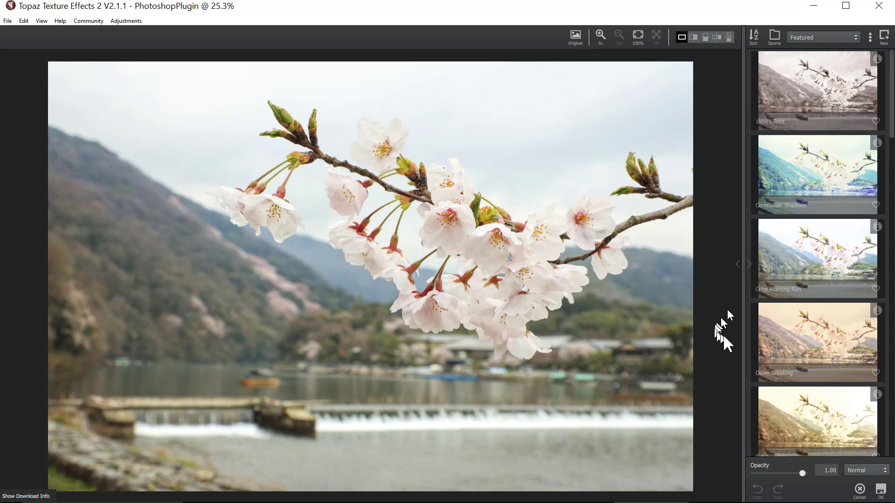
- Apply the Dawn Breaking texture effect and switch to the new textured copy in the workspace
left_click(799, 343)
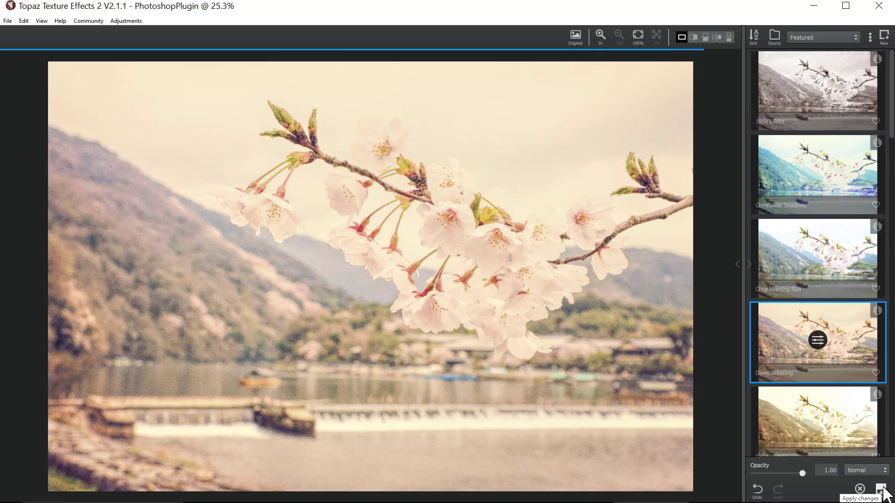
left_click(881, 490)
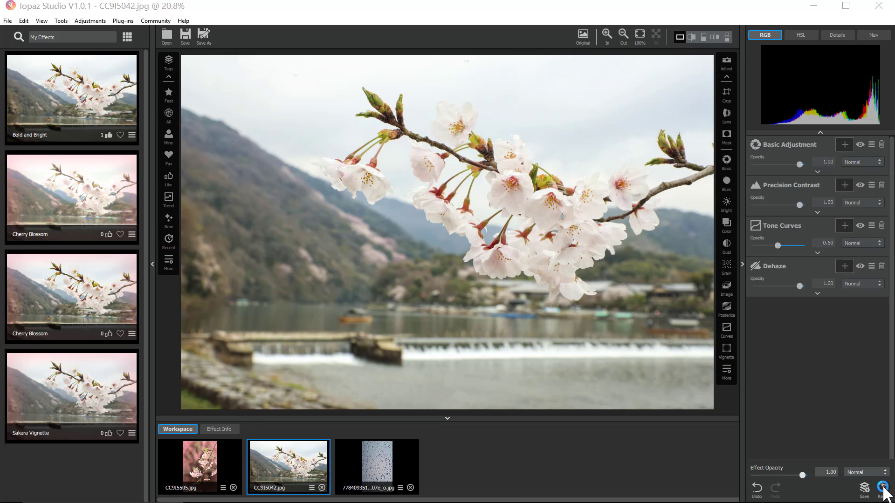
left_click(883, 488)
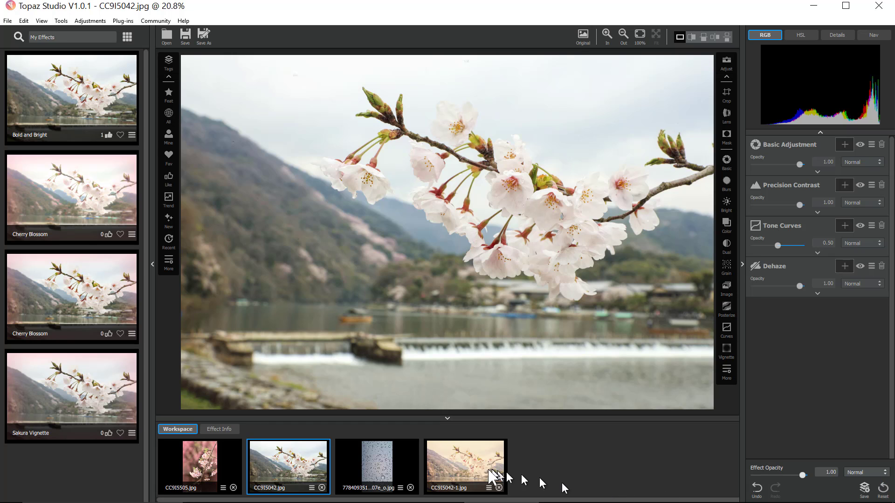
left_click(462, 467)
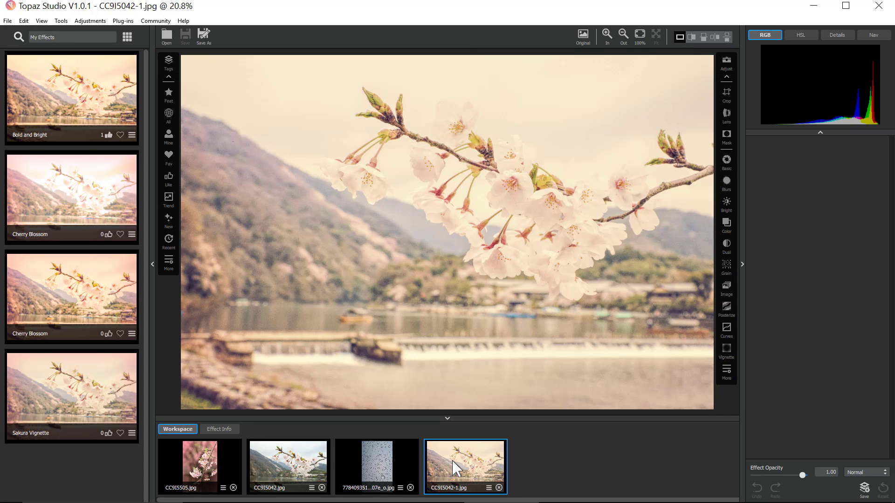